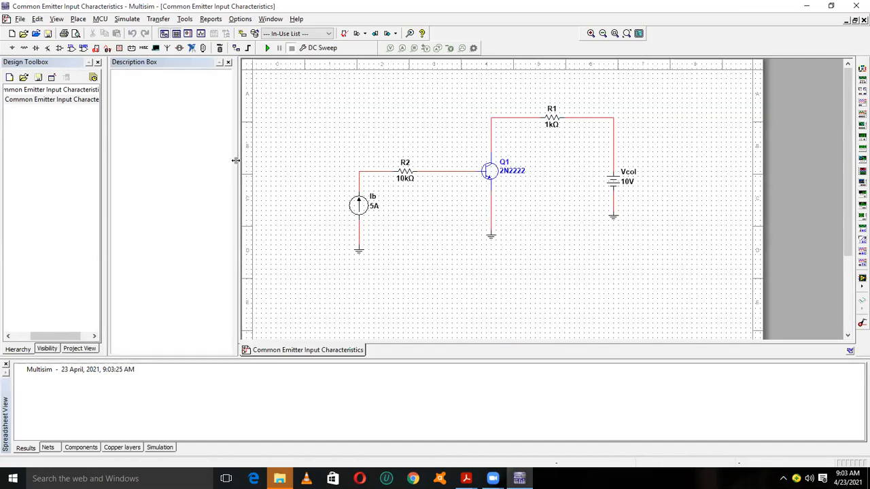
Narrow the Description Box pane to give the common emitter schematic more room.
left_click_drag(235, 161, 126, 161)
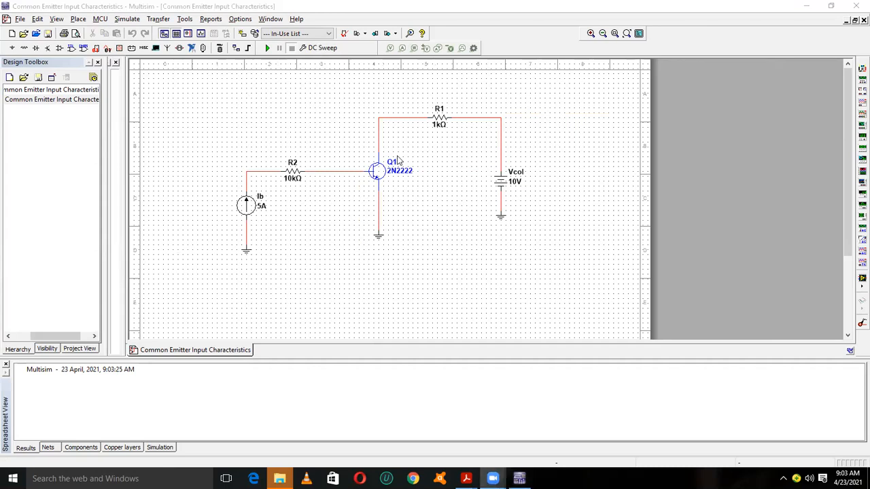
left_click_drag(385, 195, 449, 207)
left_click(401, 229)
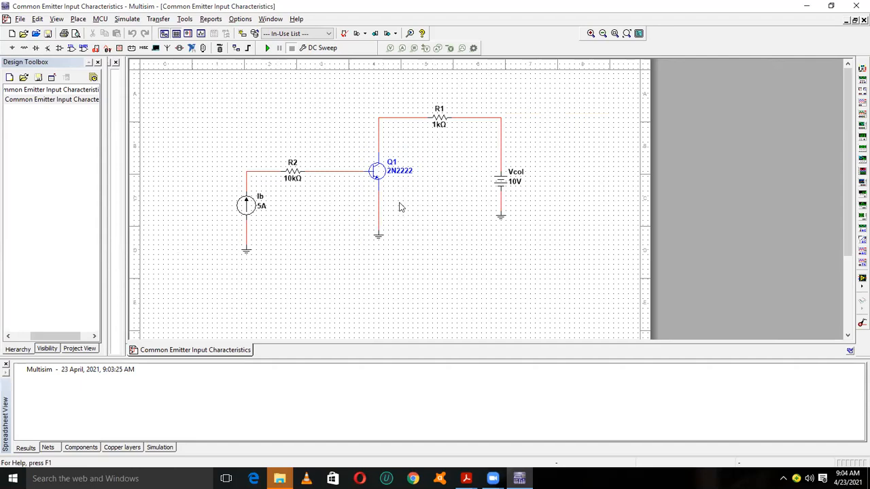
left_click_drag(399, 202, 438, 230)
Examine the symbol of transistor Q1 up close, especially its emitter arrow.
left_click(591, 34)
left_click(591, 33)
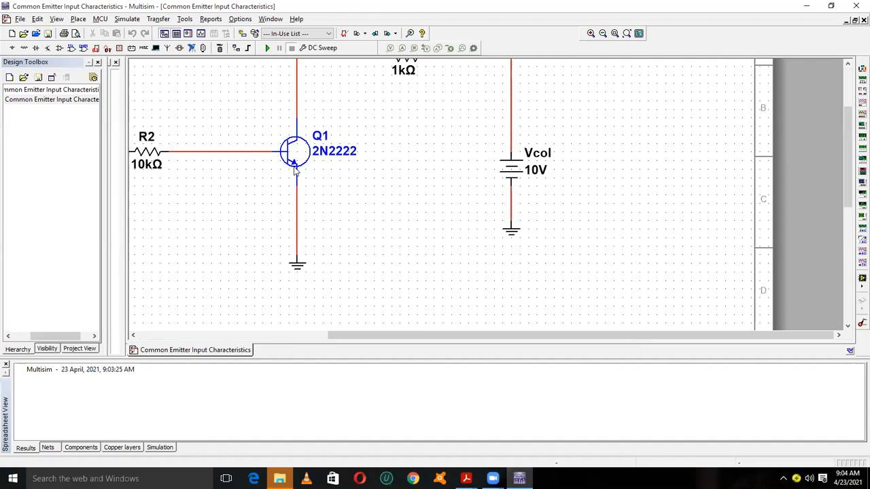
left_click(591, 34)
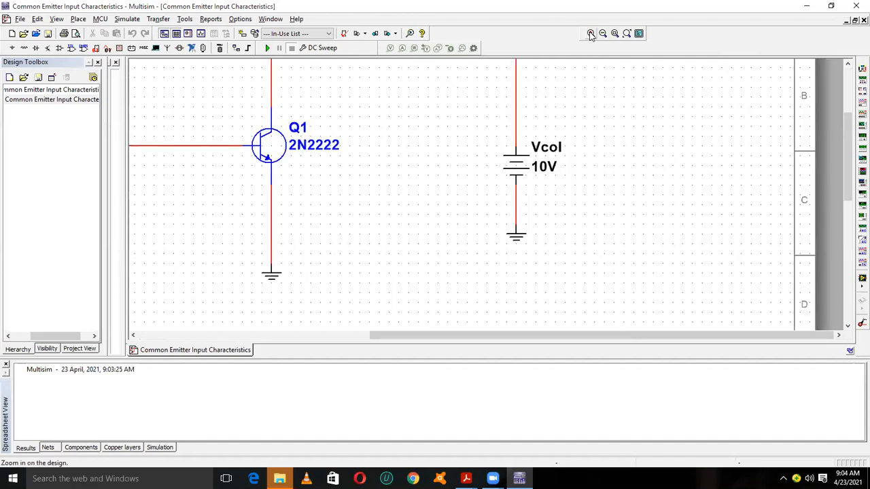
left_click(603, 33)
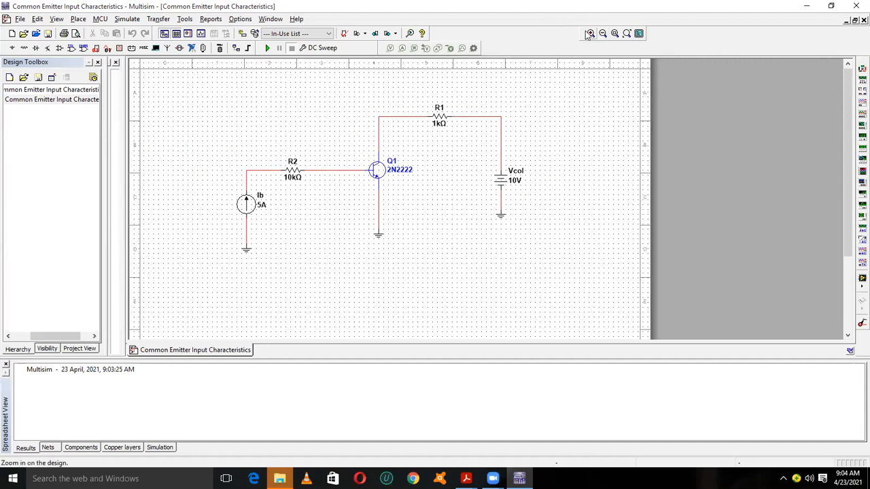
left_click(590, 34)
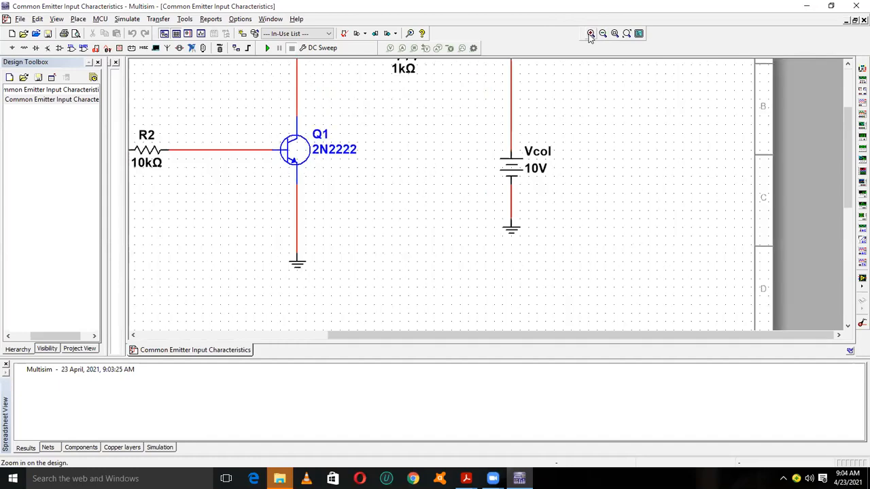
right_click(345, 178)
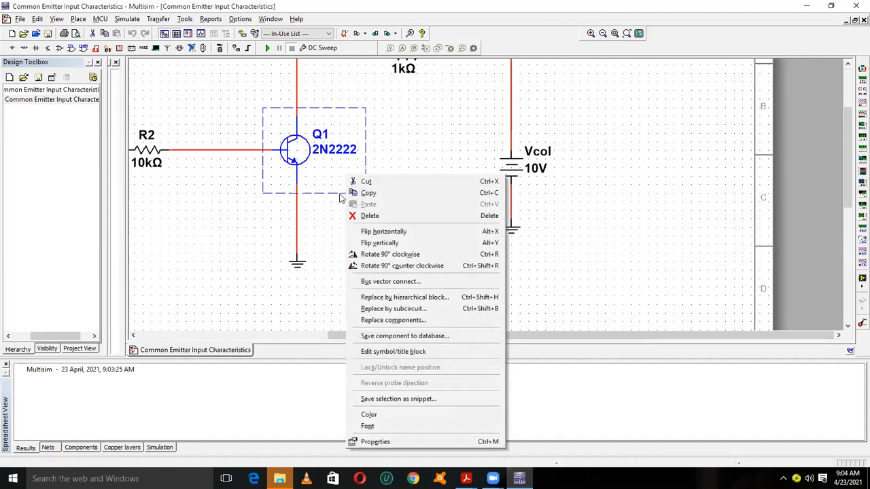
left_click(341, 198)
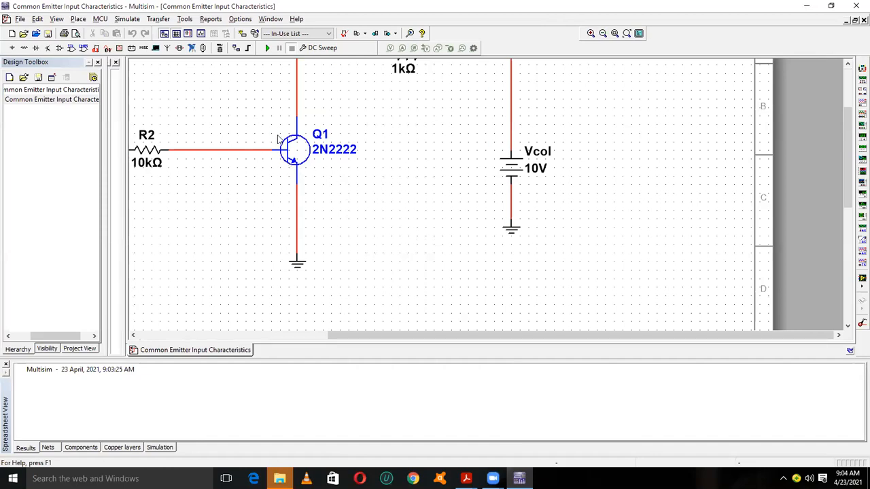
Place a 12A02CH-TL-E transistor from the Transistors group's BJT_PNP family in the empty area between Q1 and Vcol.
right_click(399, 123)
left_click(411, 129)
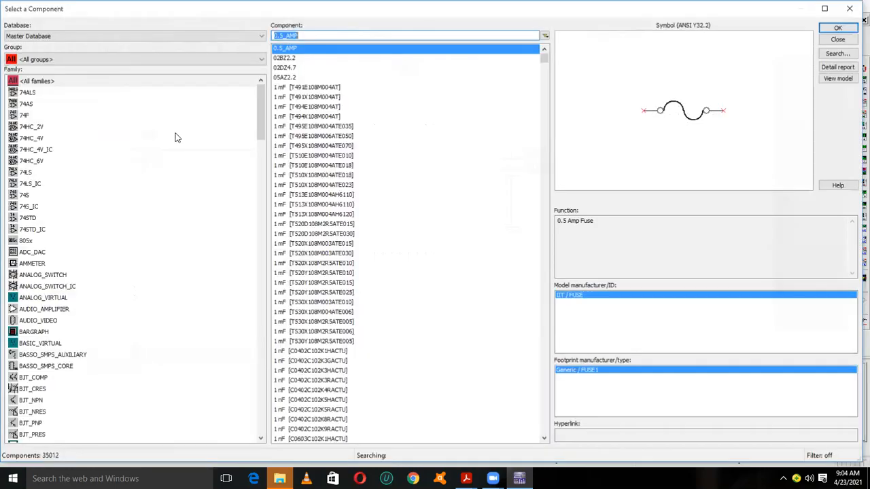
left_click(159, 60)
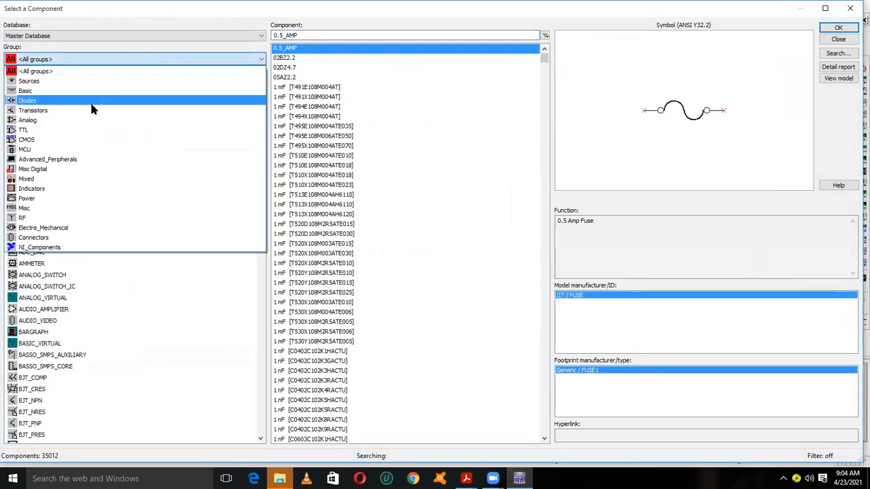
left_click(850, 7)
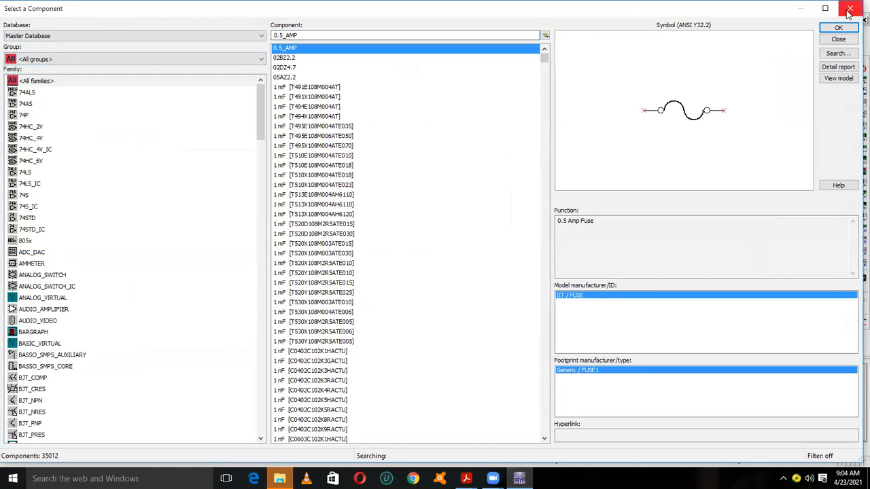
left_click(86, 59)
left_click(34, 110)
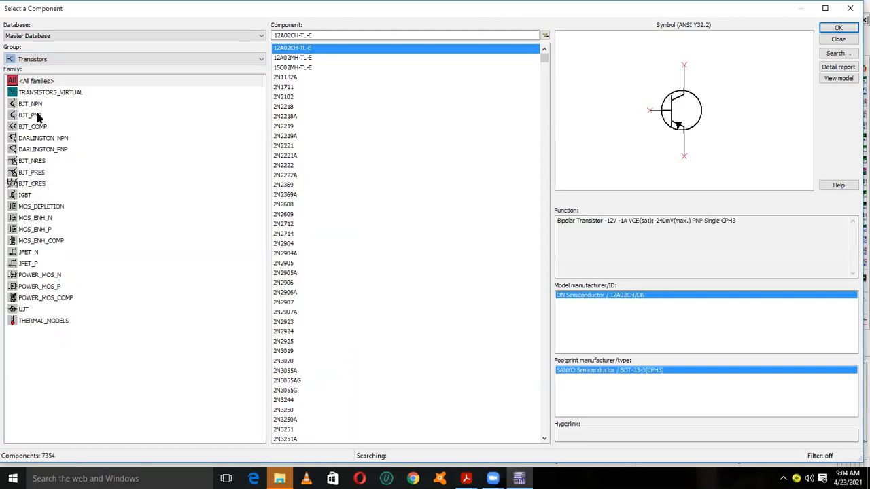
left_click(37, 115)
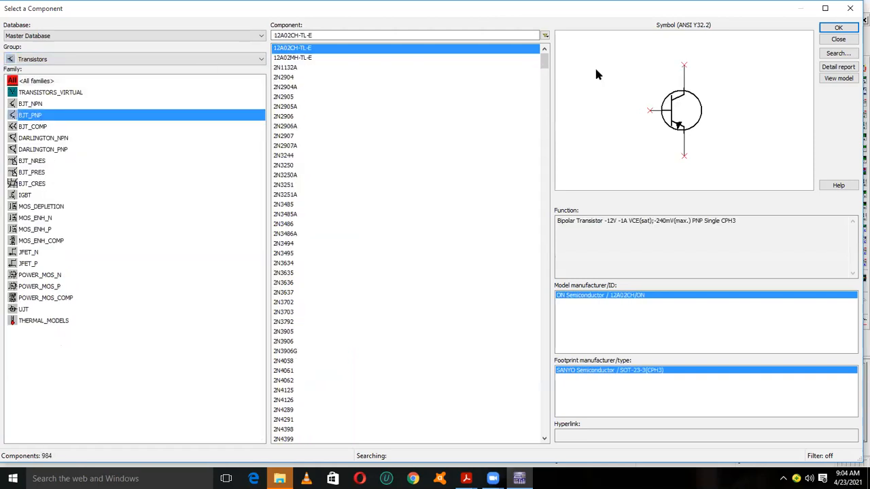
left_click(838, 29)
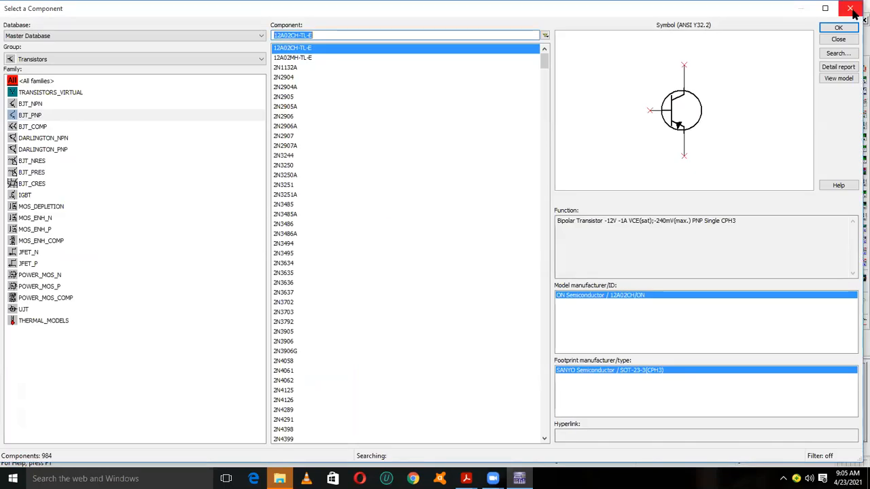
left_click(852, 10)
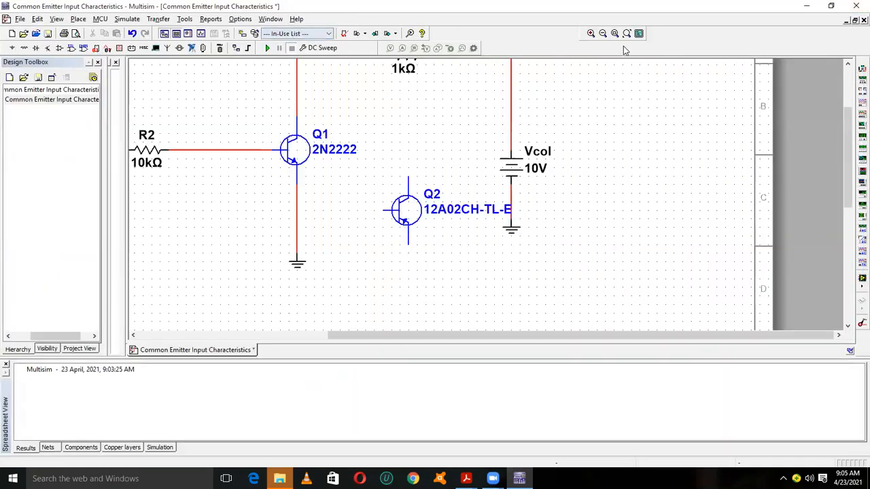
Inspect the PNP transistor Q2's symbol up close and delete it from the schematic.
left_click(591, 34)
left_click(591, 34)
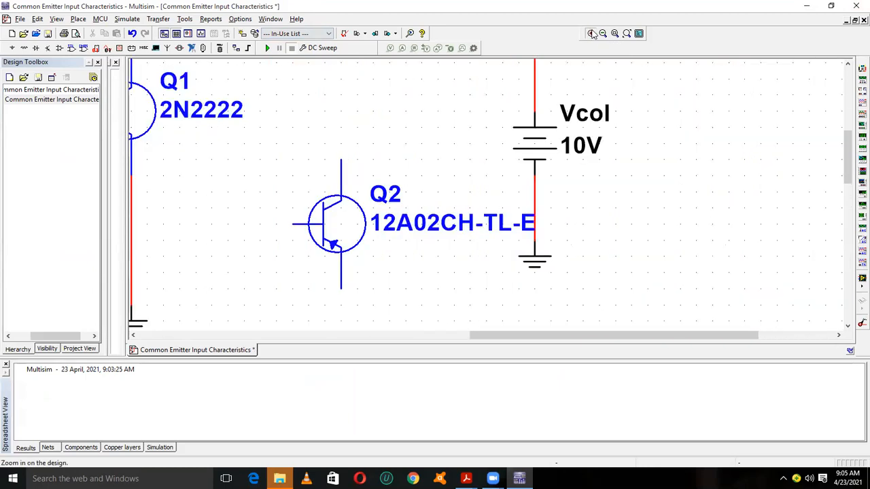
left_click(591, 33)
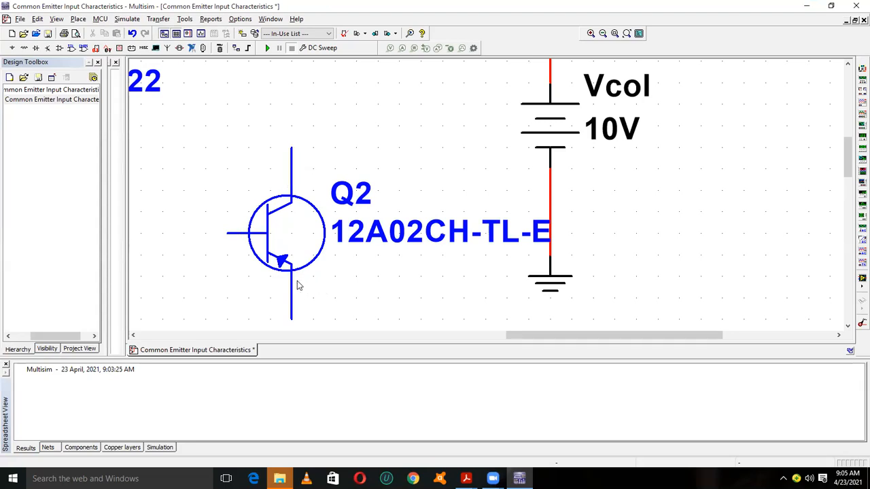
left_click(603, 34)
left_click(602, 34)
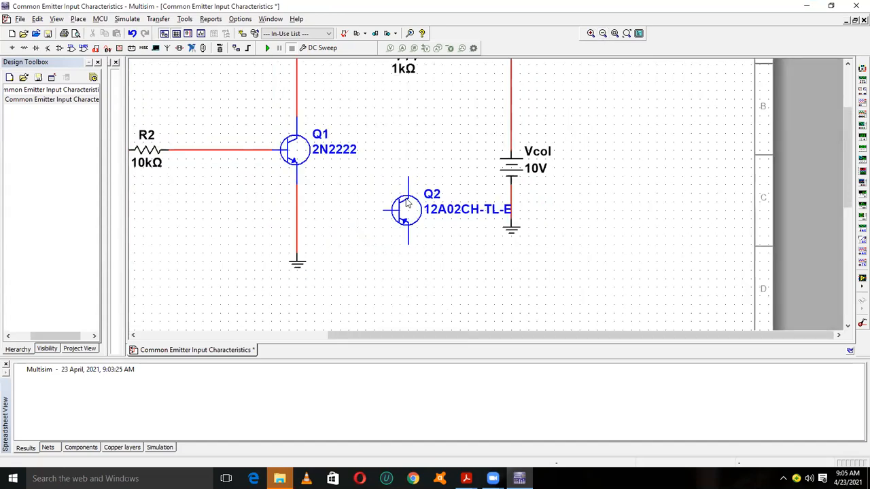
right_click(408, 203)
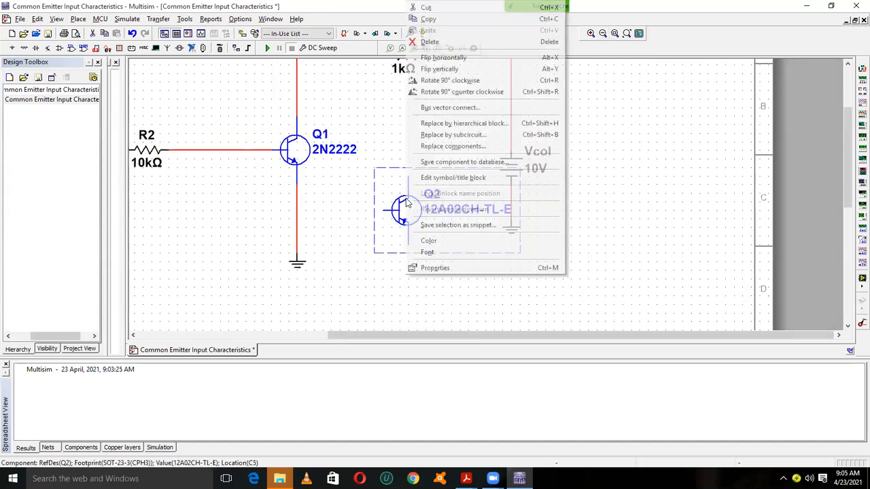
left_click(471, 41)
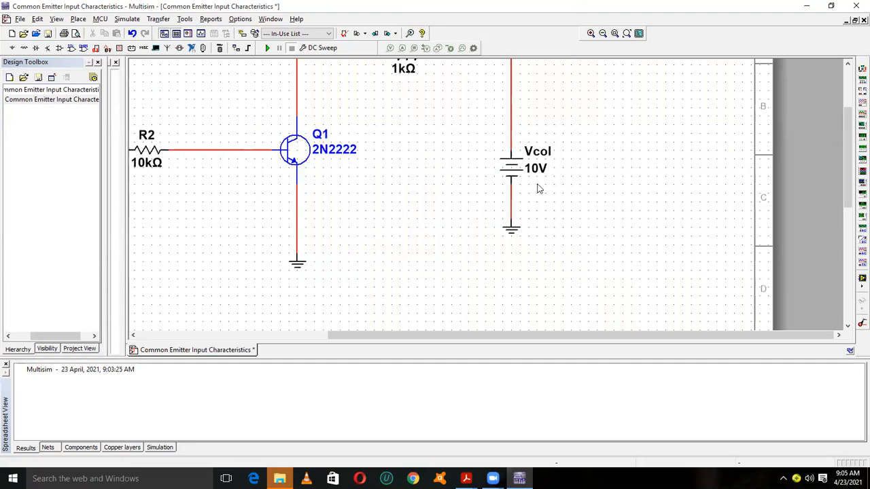
Examine the common emitter circuit, from current source Ib and R2 through Q1 to R1 and the Vcol supply.
left_click(602, 33)
left_click(602, 34)
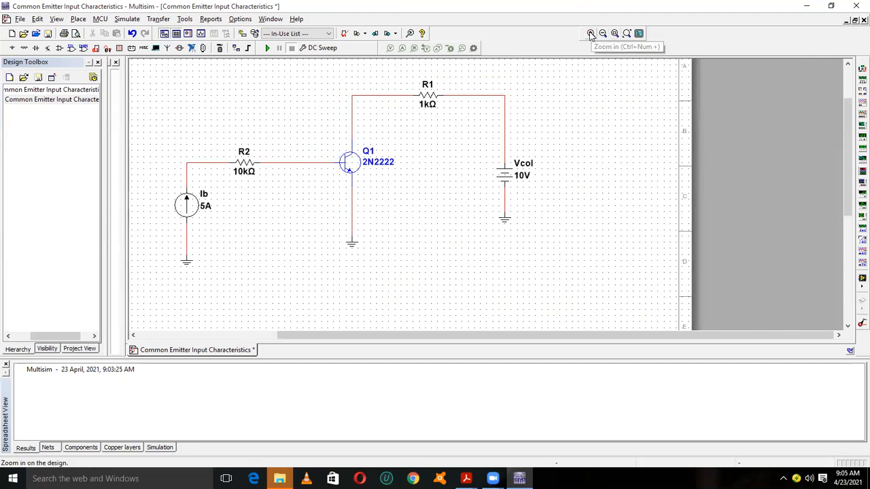
left_click(590, 34)
left_click_drag(342, 335, 307, 351)
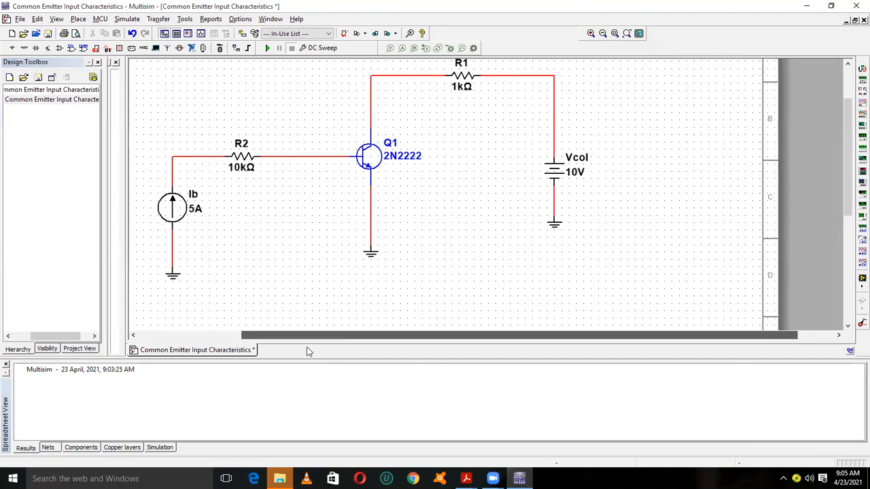
left_click(815, 42)
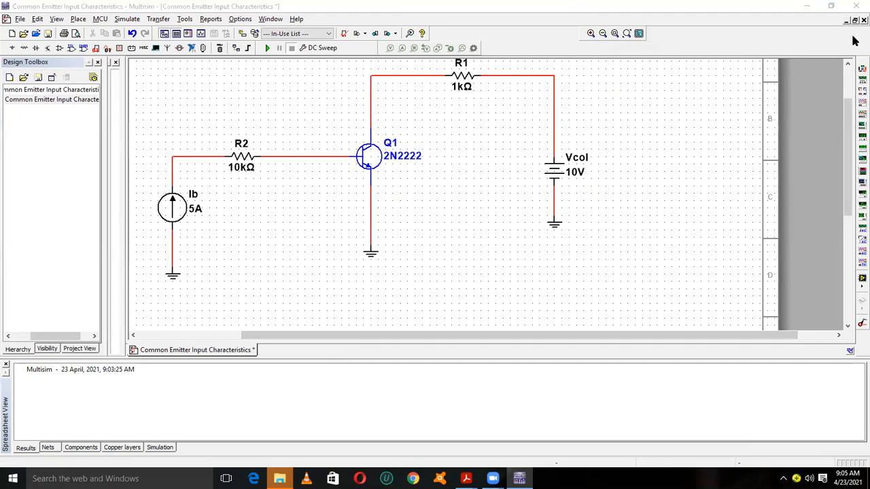
left_click(849, 65)
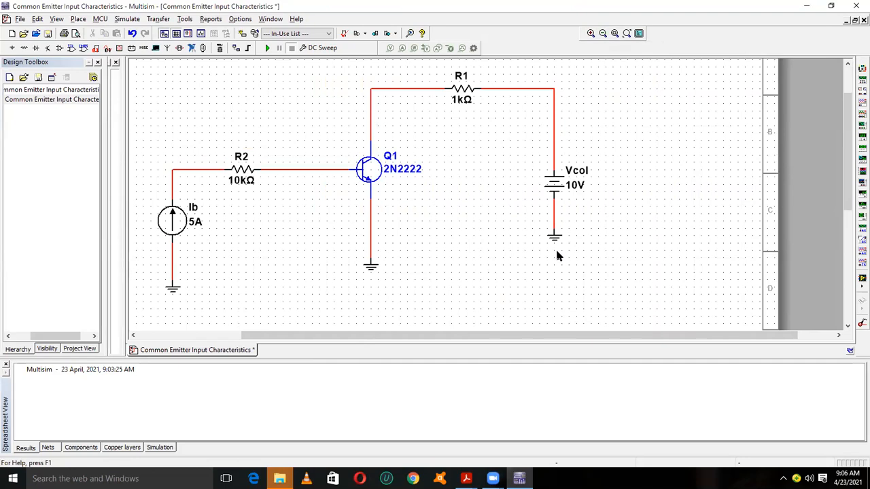
left_click(590, 34)
left_click(589, 34)
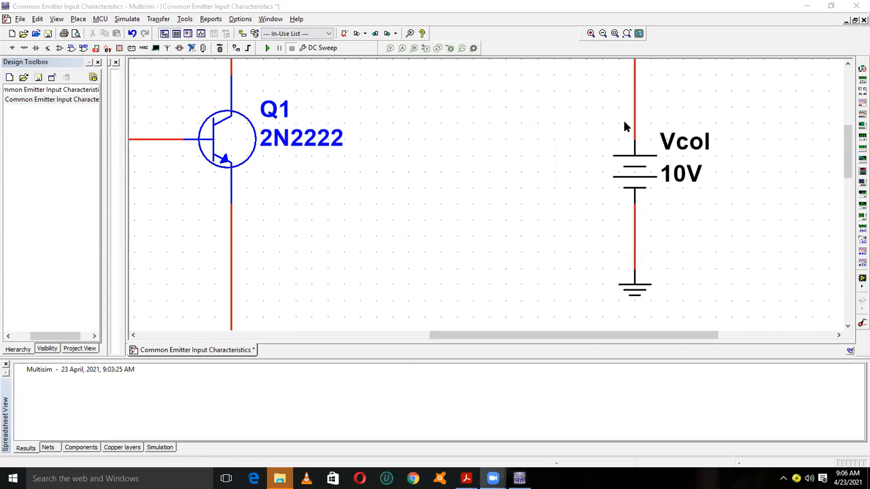
left_click(602, 34)
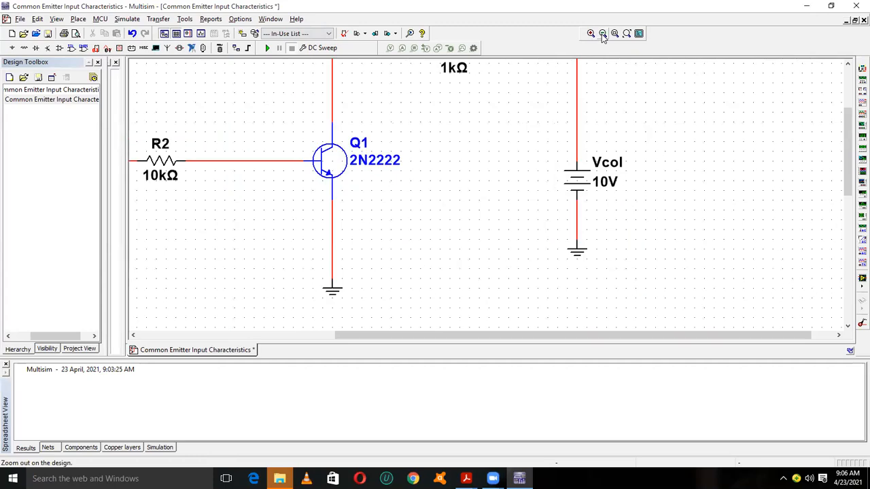
left_click(602, 34)
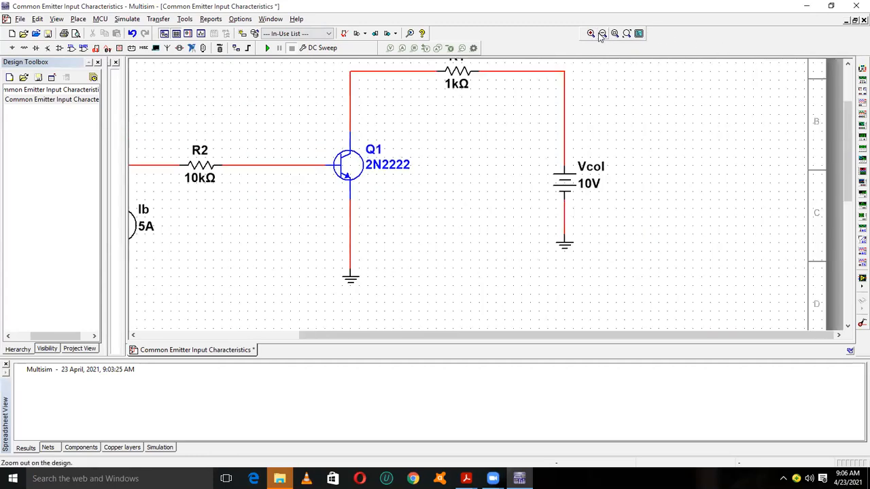
left_click(602, 34)
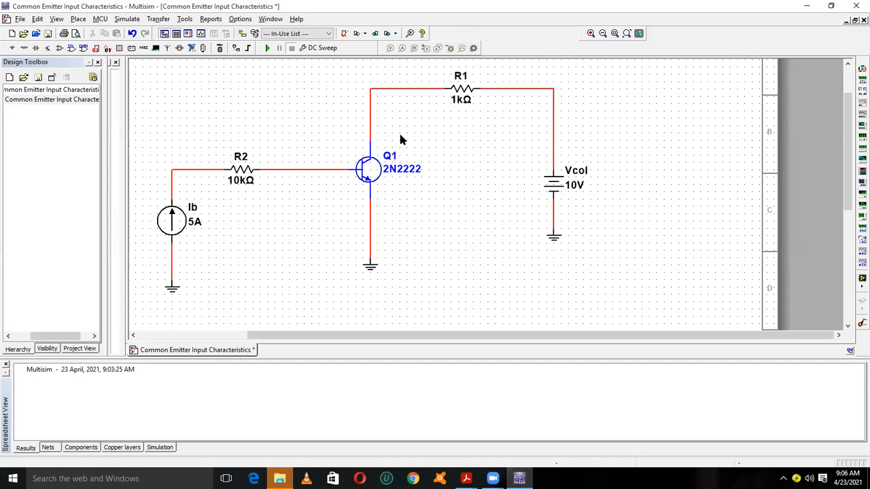
Run the DC Sweep simulation and view its collector current curves in a maximized graph window before closing it.
left_click(267, 49)
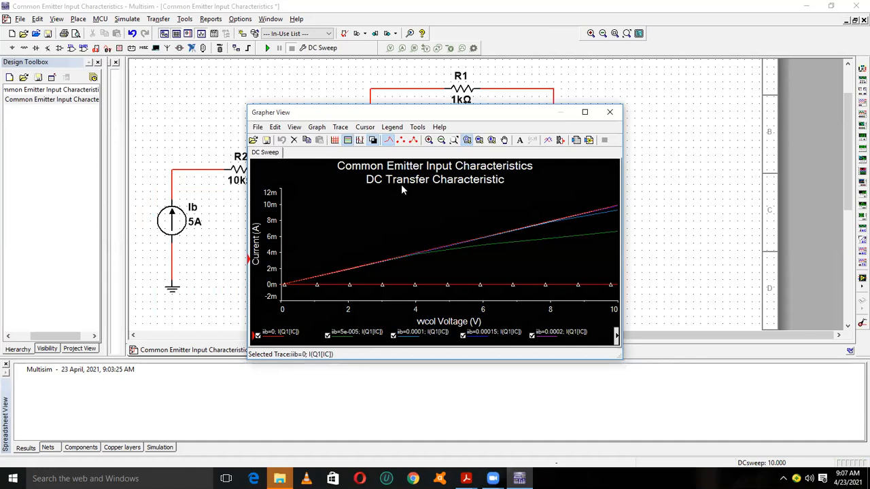
left_click(586, 113)
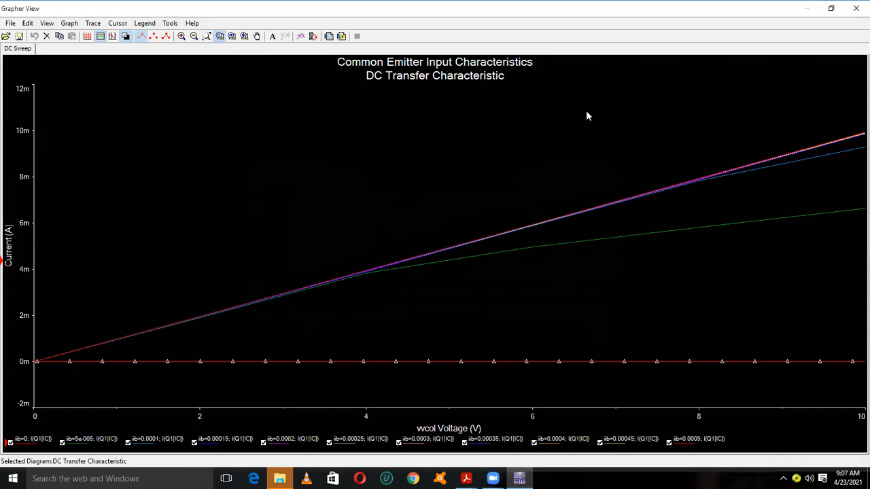
left_click(587, 113)
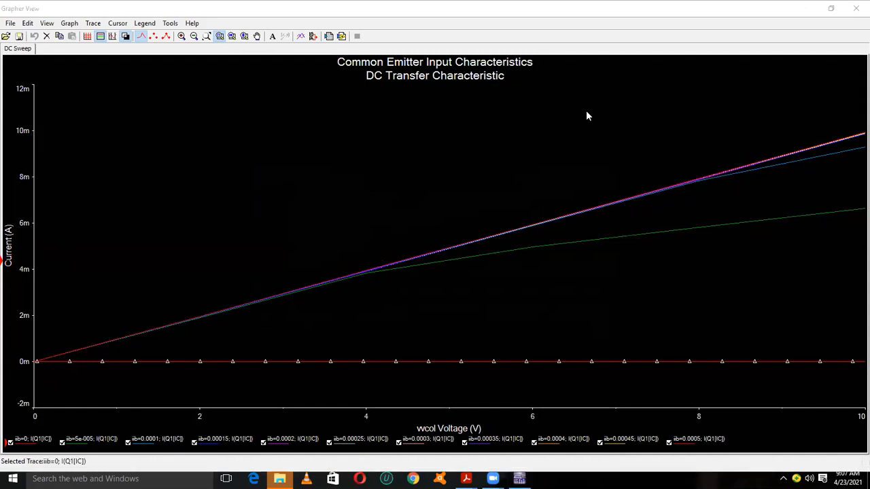
left_click(854, 9)
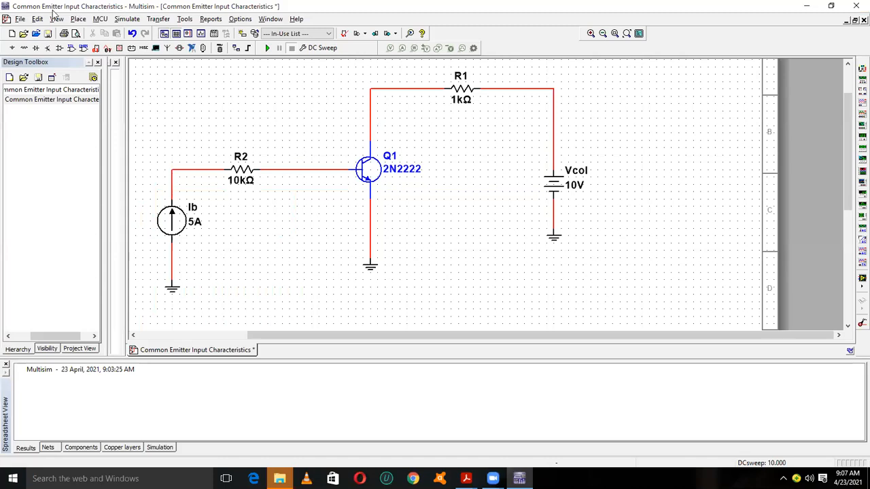
Open the design Common Emitter Input Characteristics - Copy and run its DC Sweep simulation.
left_click(24, 36)
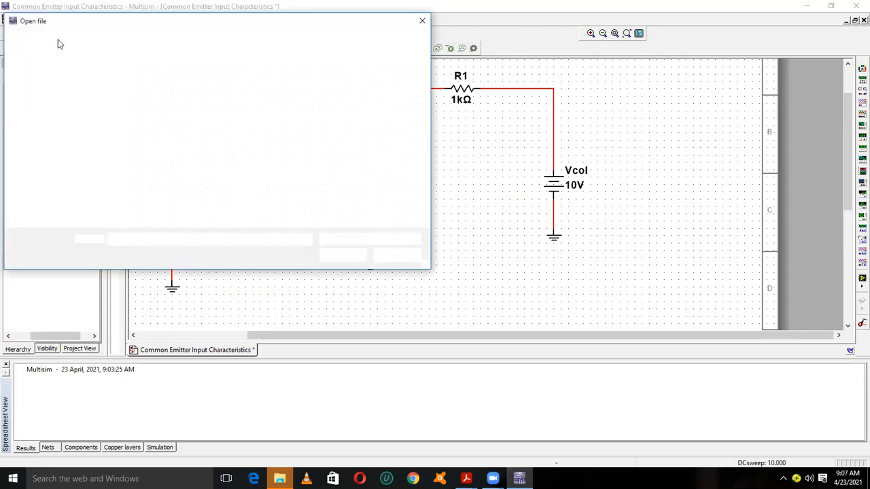
double_click(187, 112)
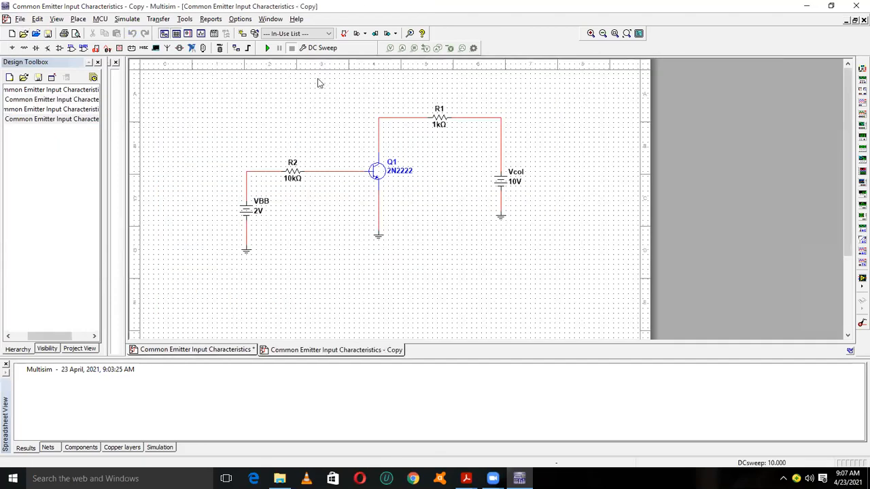
left_click(269, 49)
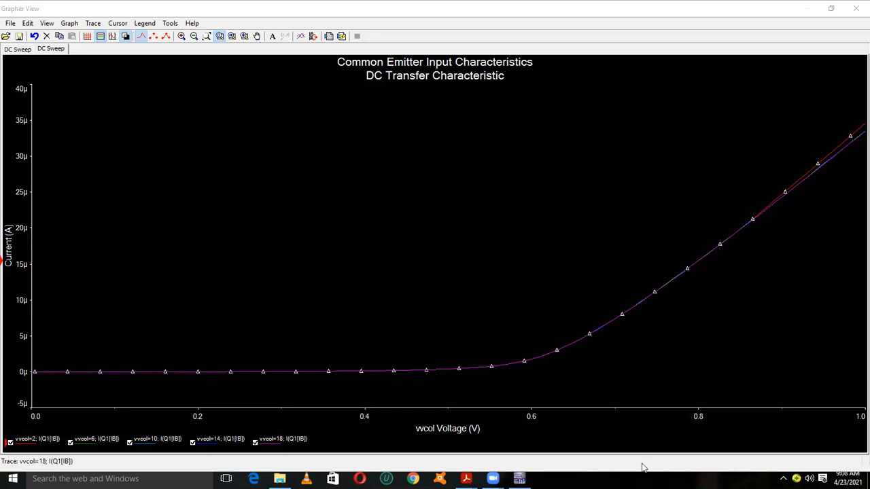
Close the input characteristics graph and examine the schematic up close, from VBB and R2 through Q1 to R1 and Vcol.
mouse_move(519, 479)
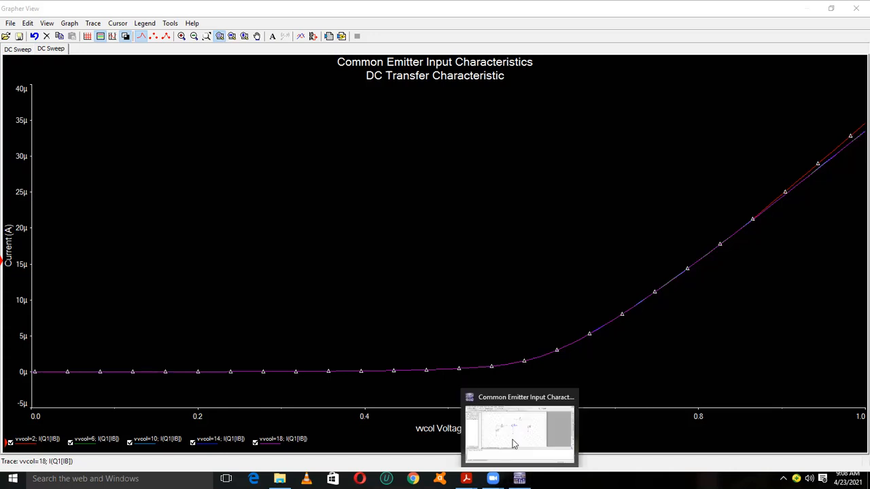
left_click(511, 439)
left_click(513, 431)
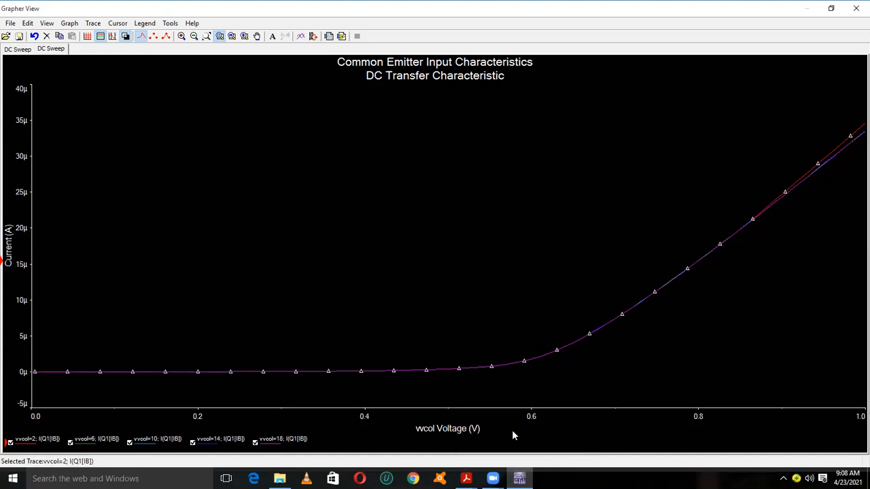
left_click(854, 8)
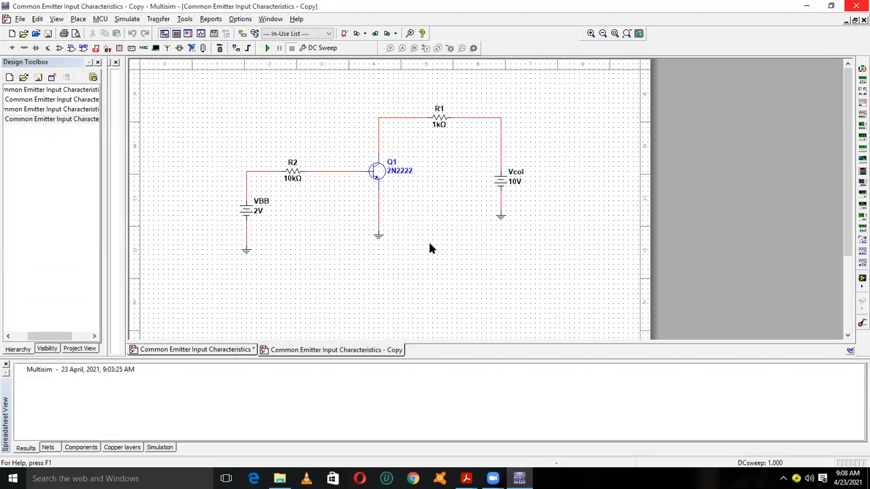
left_click(590, 34)
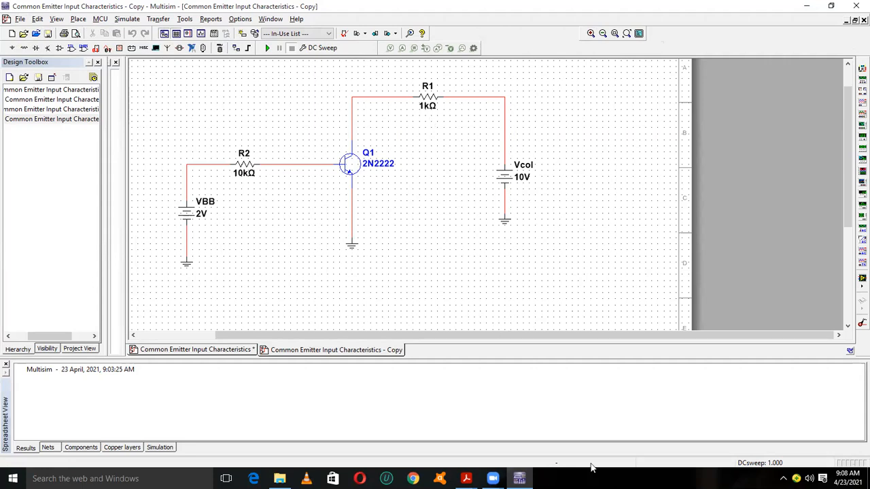
left_click(582, 406)
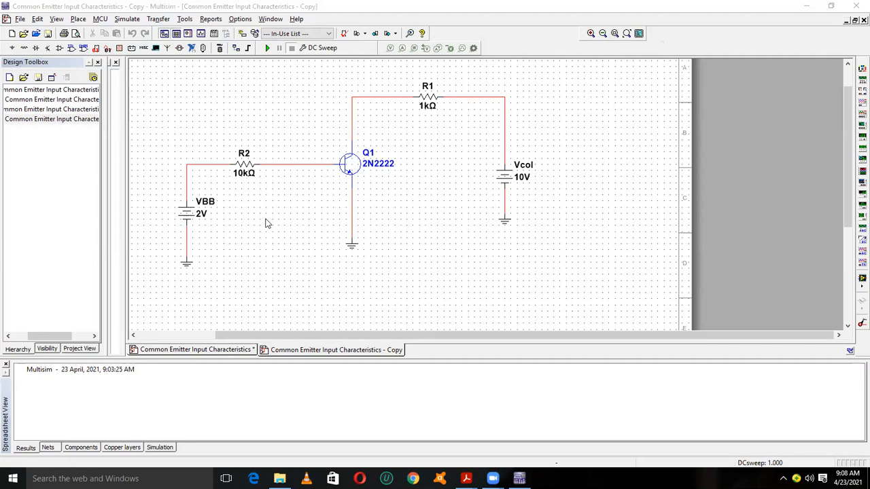
Review the DC Sweep parameters for sources VBB and VCOL and the variable selected for output.
left_click(120, 20)
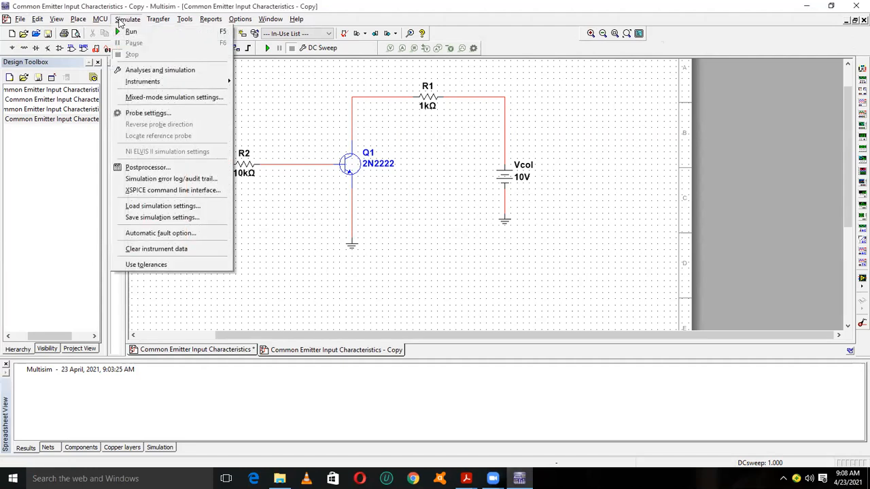
left_click(142, 68)
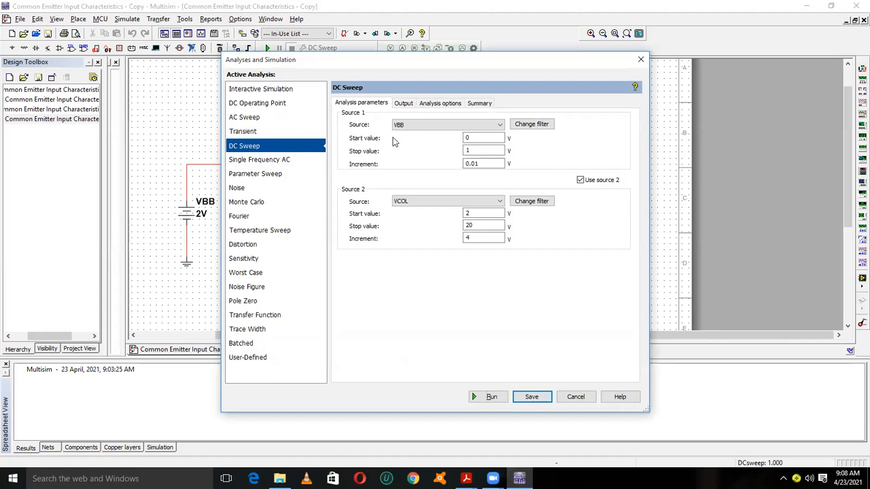
left_click(479, 150)
left_click(420, 131)
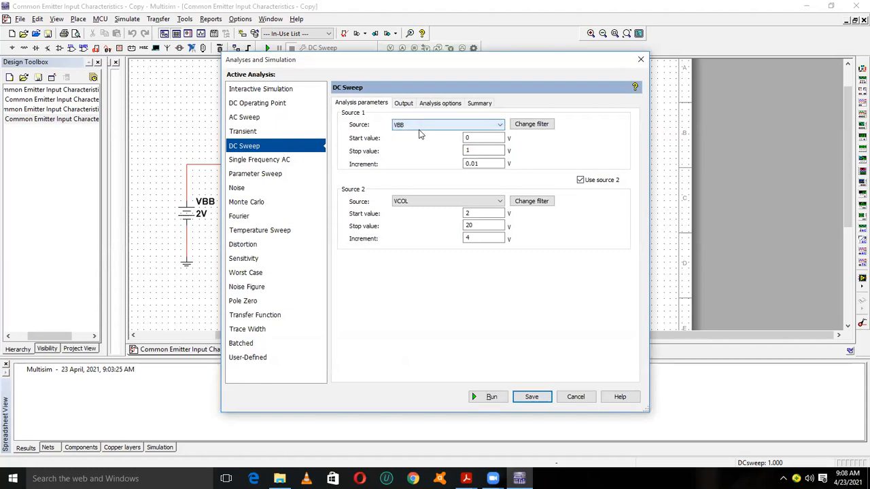
key("Tab")
key("Tab")
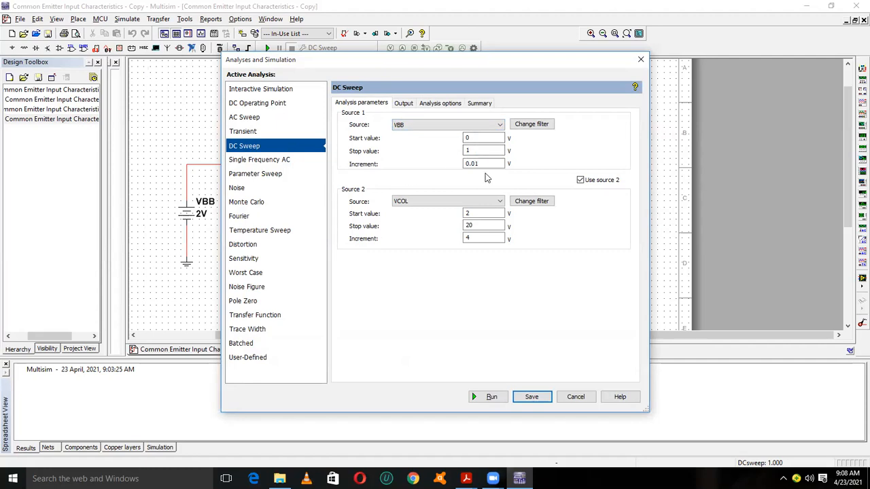
left_click(475, 225)
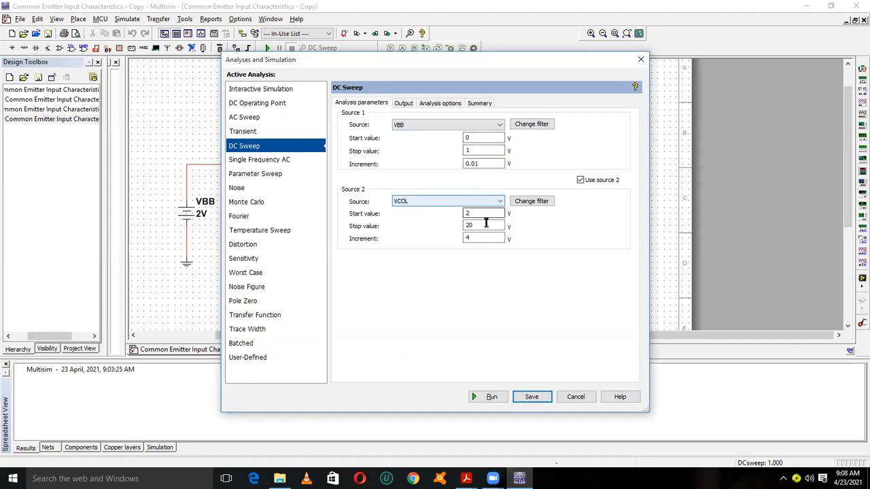
left_click(483, 238)
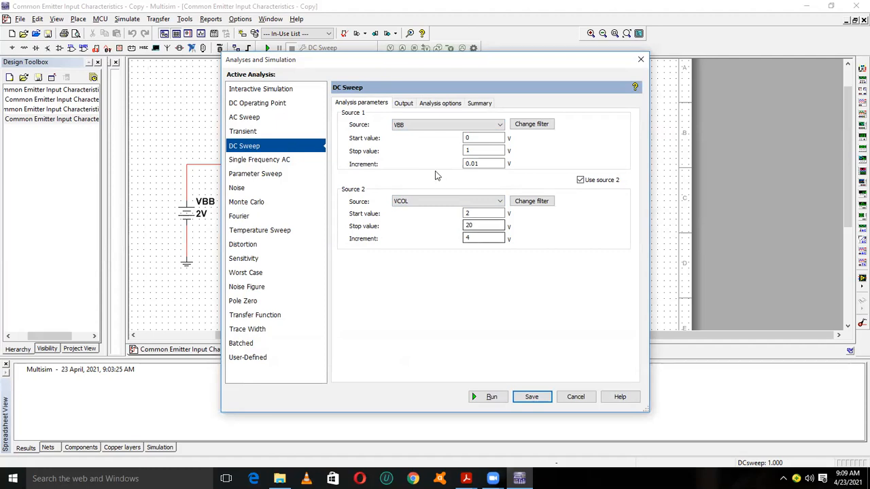
left_click(404, 102)
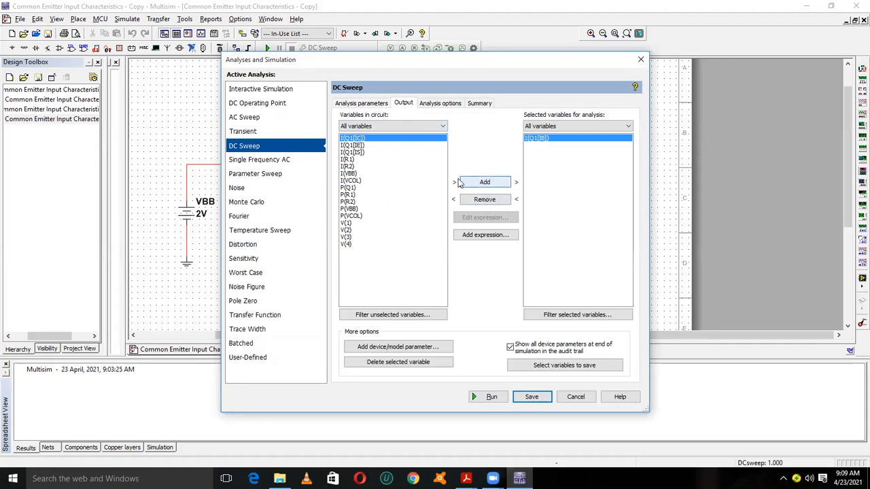
Run the DC Sweep of Q1's base current and close its graph, keeping both designs open.
left_click(491, 396)
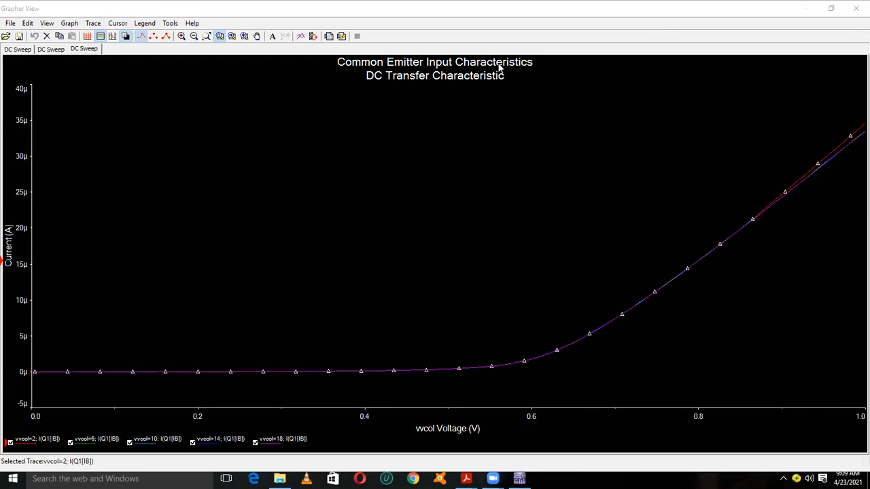
left_click(855, 7)
left_click(856, 6)
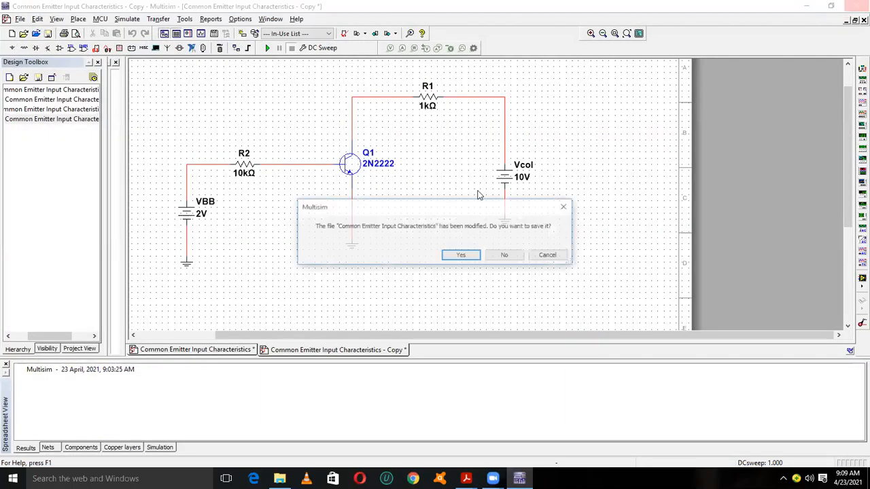
left_click(509, 256)
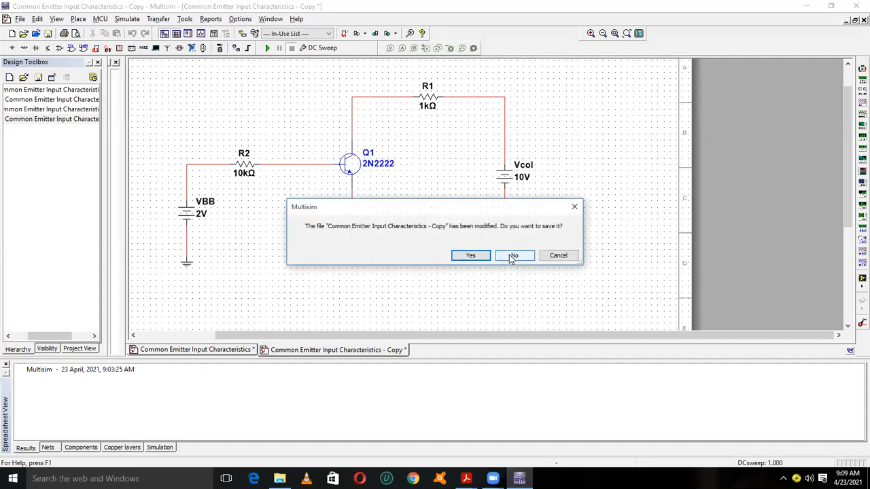
left_click(559, 256)
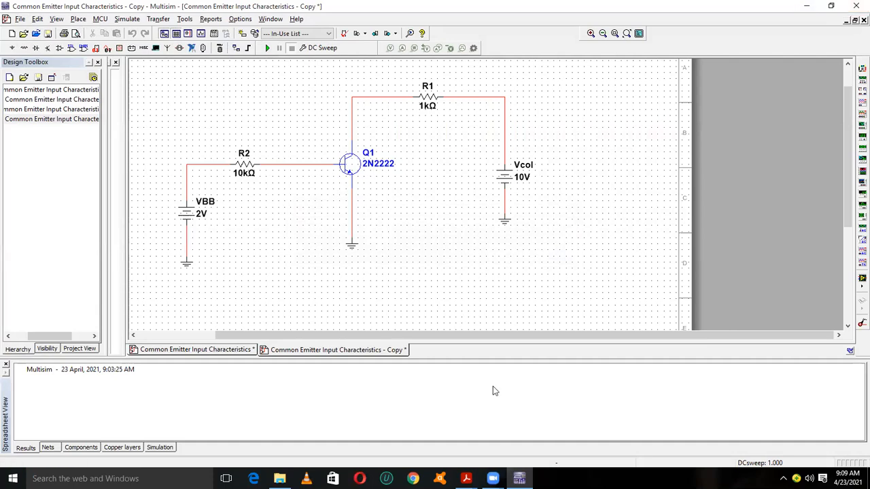
Open the design Common Emitter Input Characteristics.ms14.
mouse_move(520, 479)
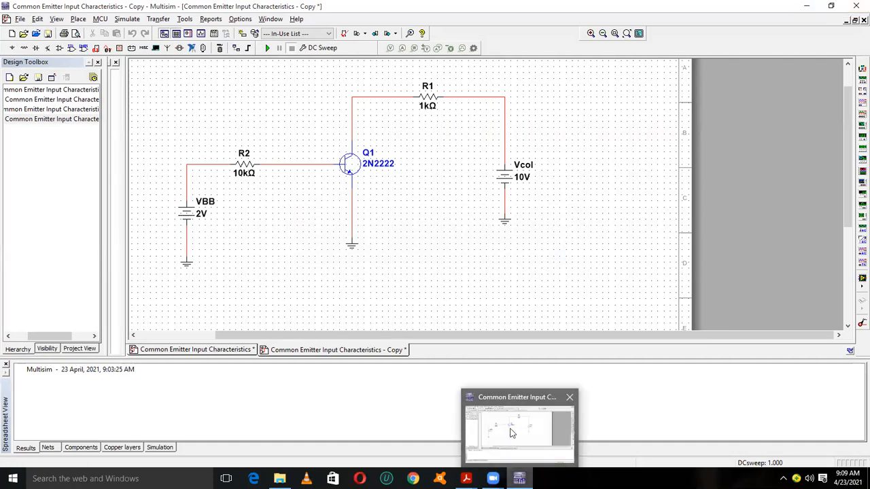
left_click(23, 34)
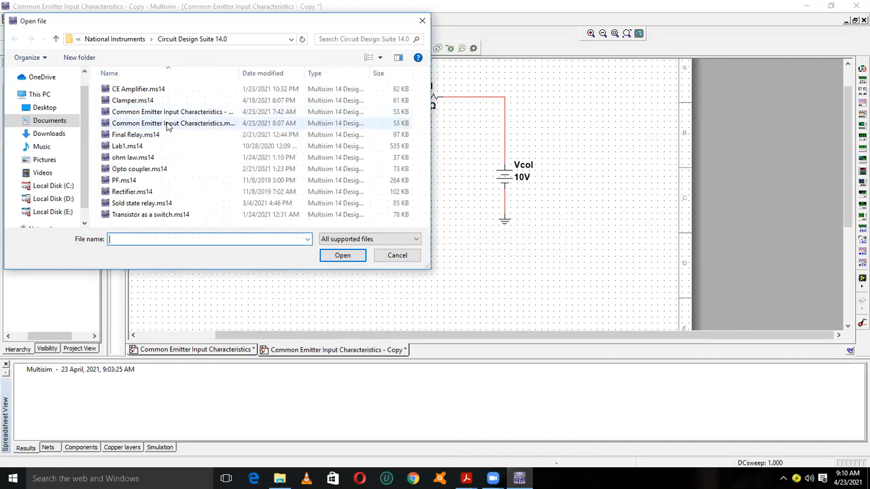
double_click(169, 125)
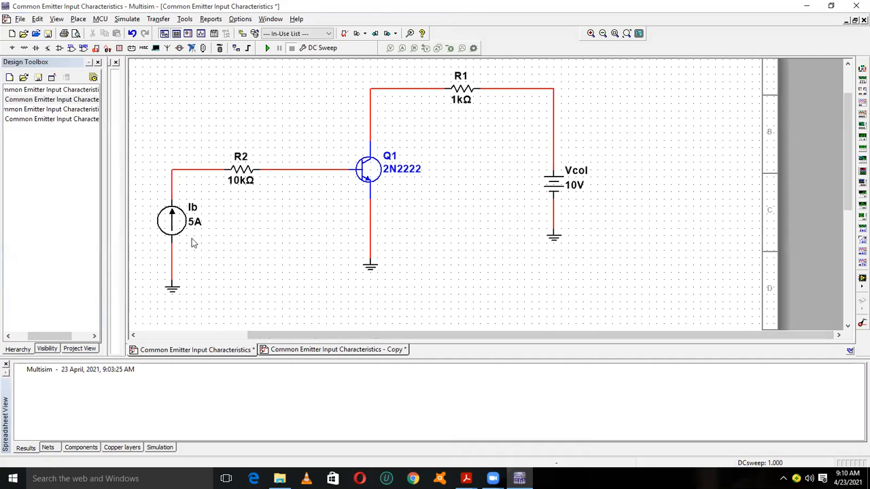
Switch to Final EDC Manual.pdf in Acrobat Reader, read the BJT output characteristics and operating regions, and return to the Multisim schematic.
mouse_move(466, 478)
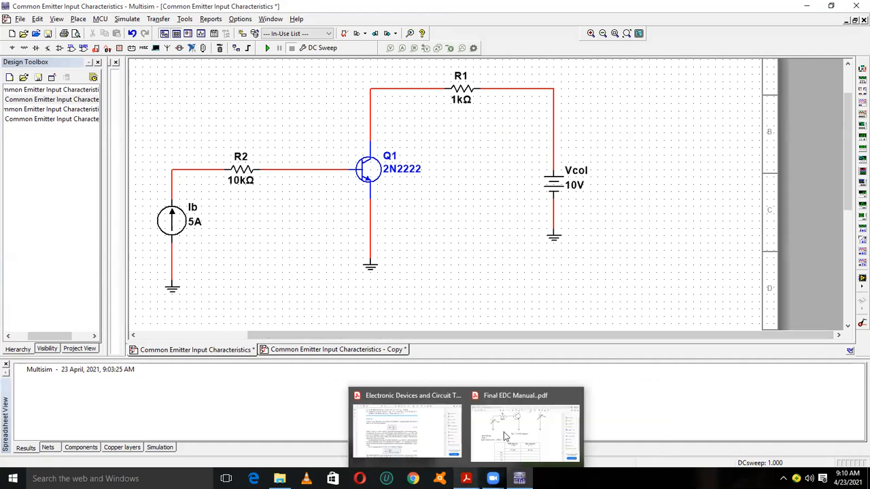
left_click(507, 424)
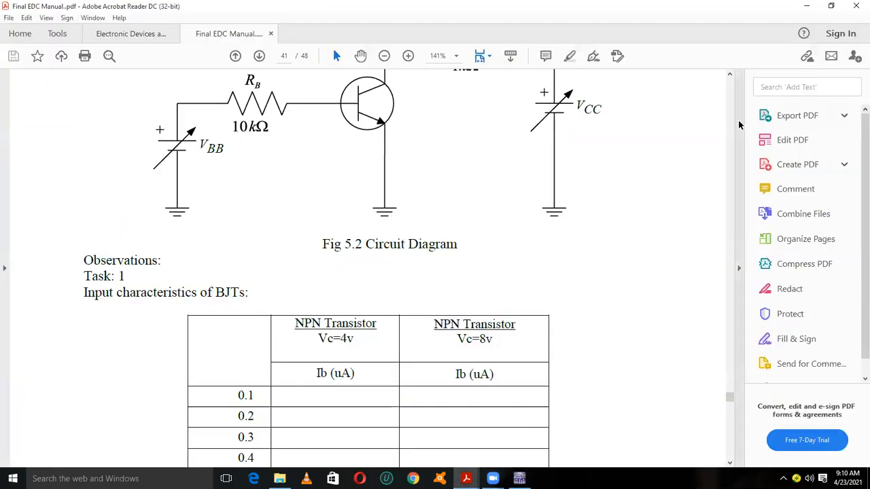
scroll(733, 122, "up", 10)
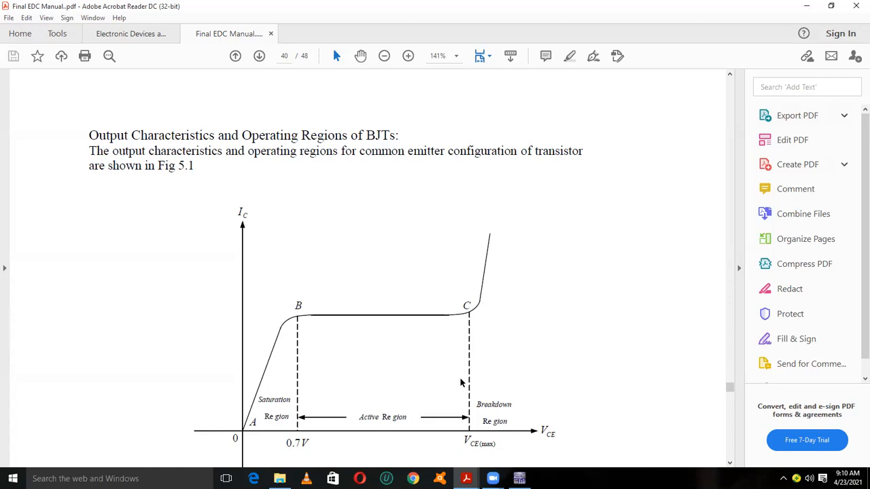
mouse_move(519, 478)
left_click(543, 435)
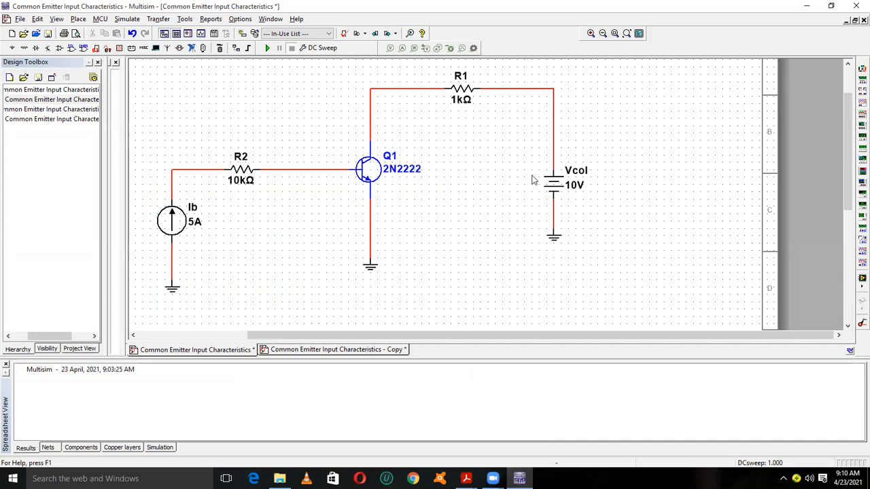
Run the DC Sweep of Q1's collector current and magnify the curves around 5 V to separate the individual traces.
left_click(267, 50)
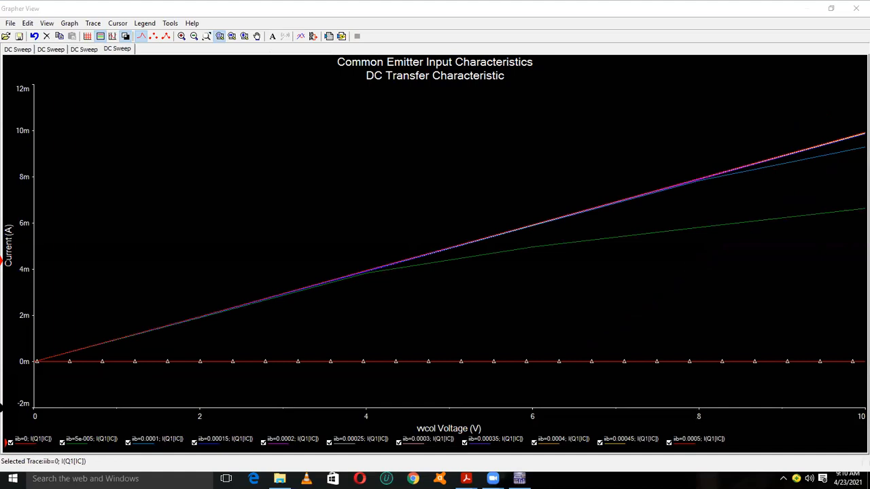
left_click(181, 36)
left_click(466, 239)
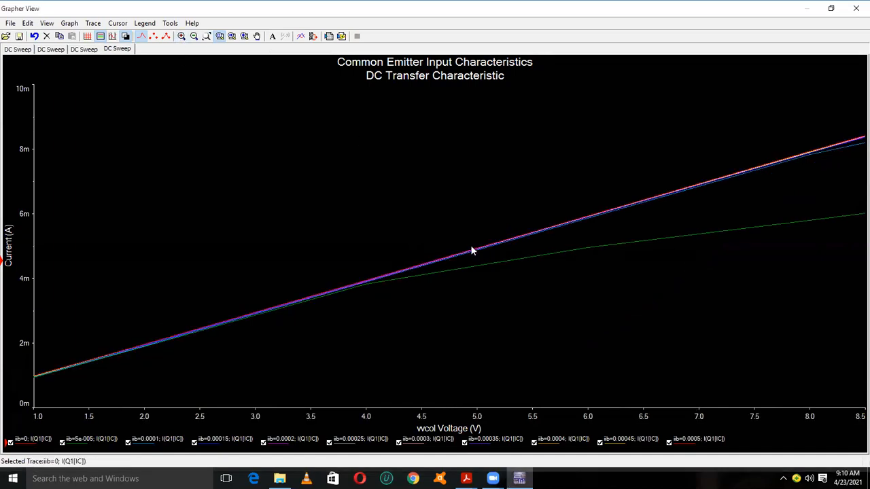
left_click_drag(474, 249, 495, 262)
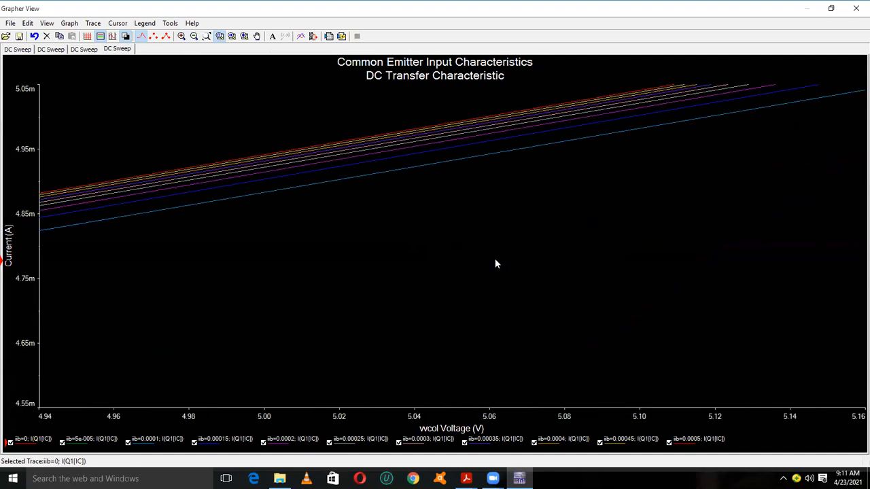
left_click_drag(362, 139, 391, 167)
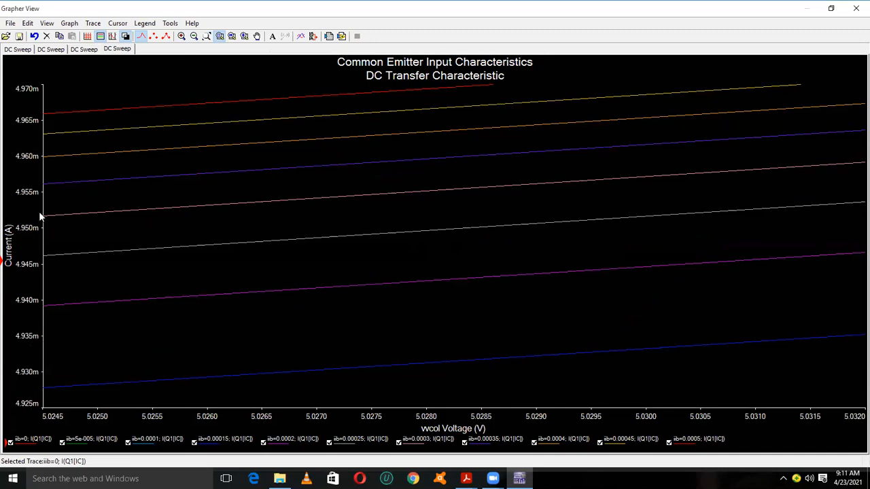
Zoom the collector current graph out until the complete curves from 0 to 10 V are in view.
left_click(194, 36)
left_click(195, 36)
left_click(195, 36)
left_click(194, 36)
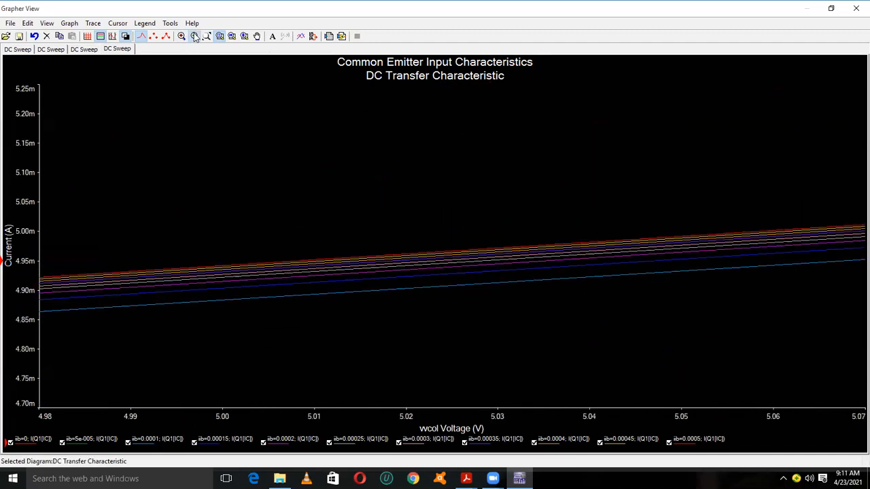
left_click(194, 36)
left_click(194, 36)
left_click(194, 36)
left_click(194, 36)
left_click(195, 36)
left_click(195, 36)
left_click(194, 36)
left_click(194, 36)
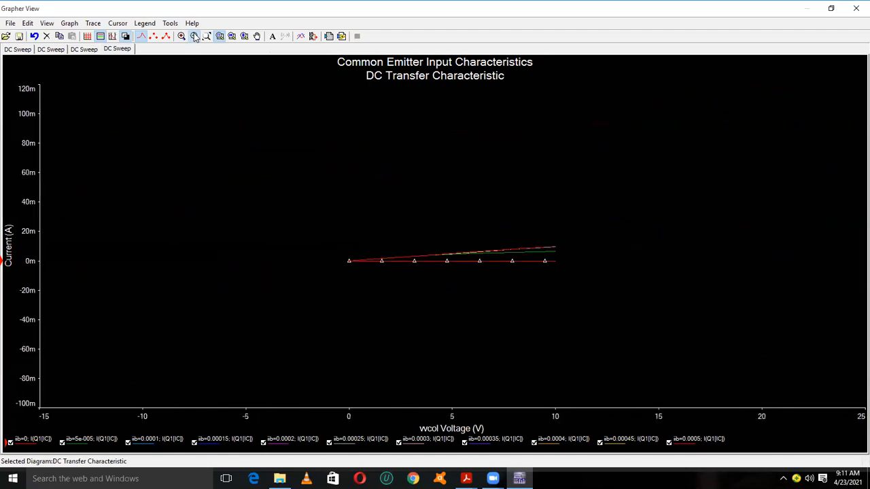
Inspect the collector current curves between about 7.4 V and 10 V up close and close the graph window.
left_click(183, 37)
left_click(183, 36)
left_click(182, 37)
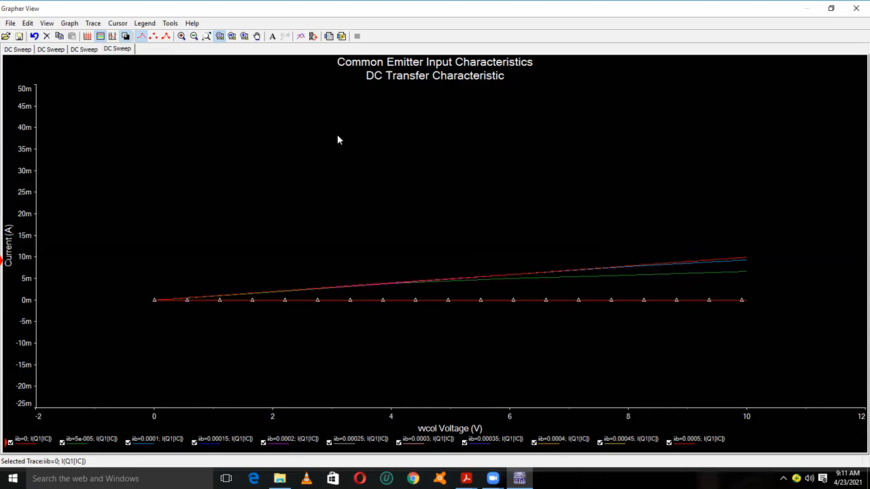
left_click(182, 38)
left_click_drag(647, 250, 864, 408)
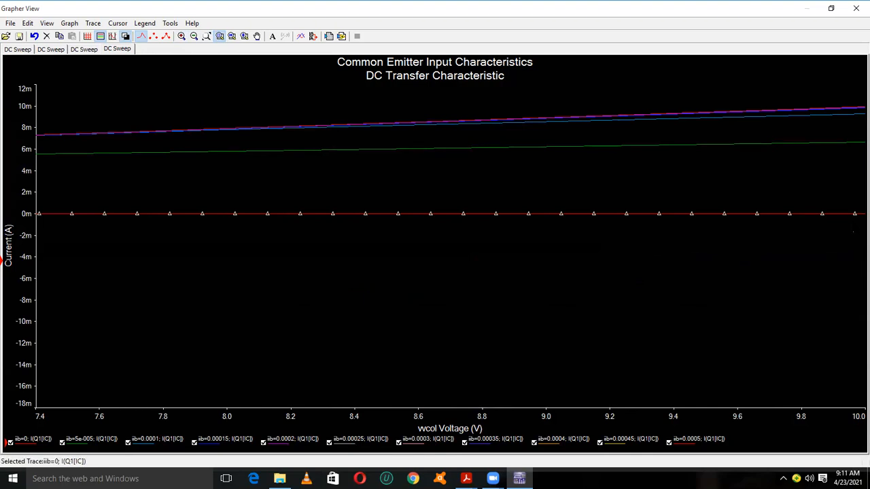
left_click(854, 7)
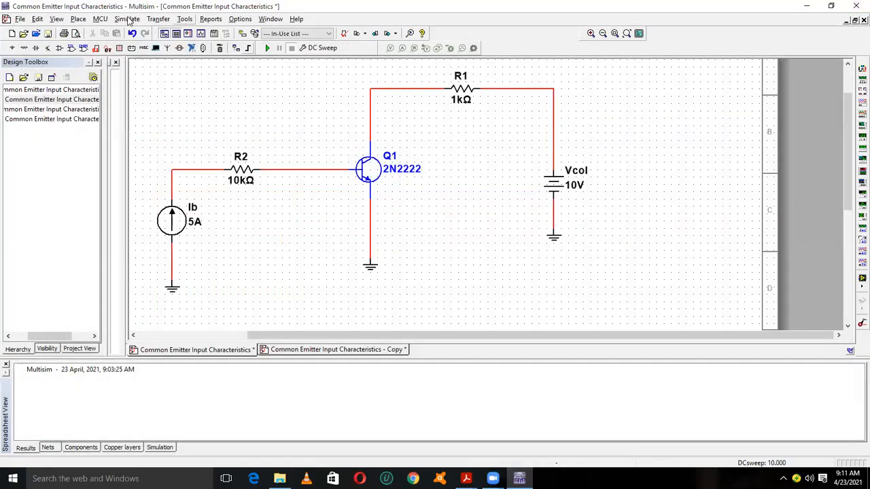
Review the DC Sweep parameters for sources VCOL and IB and the variable selected for output.
left_click(128, 19)
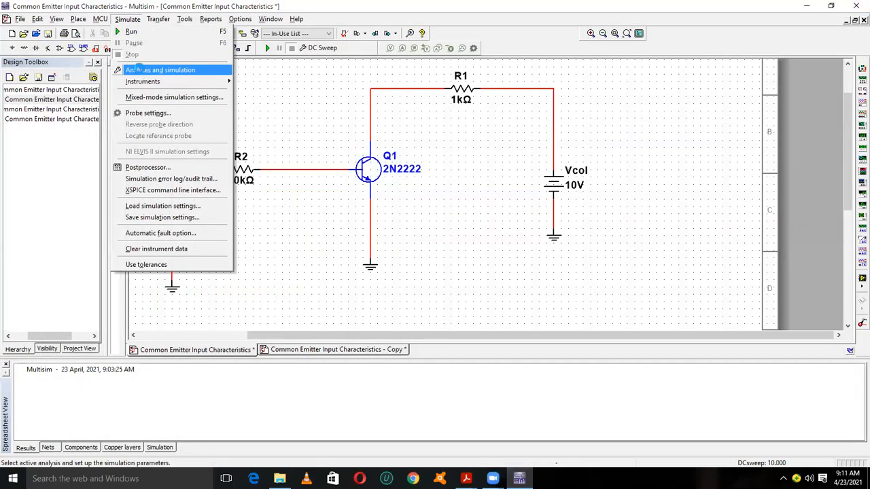
left_click(136, 70)
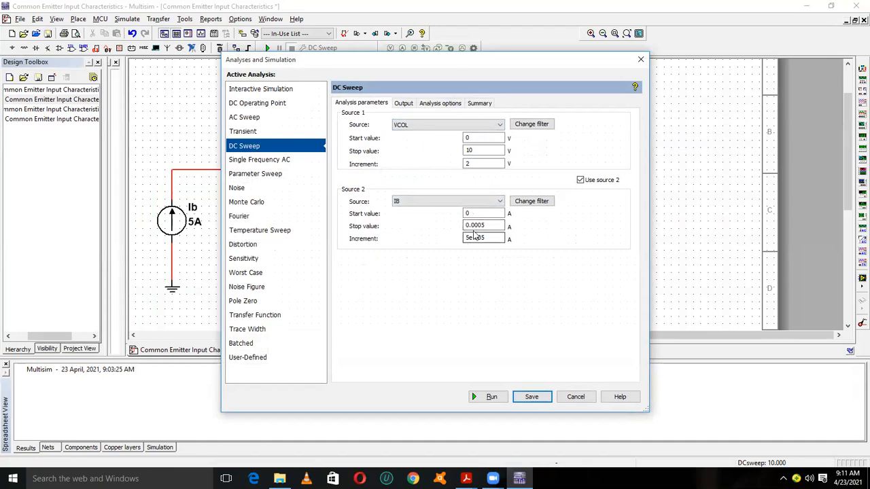
left_click(409, 104)
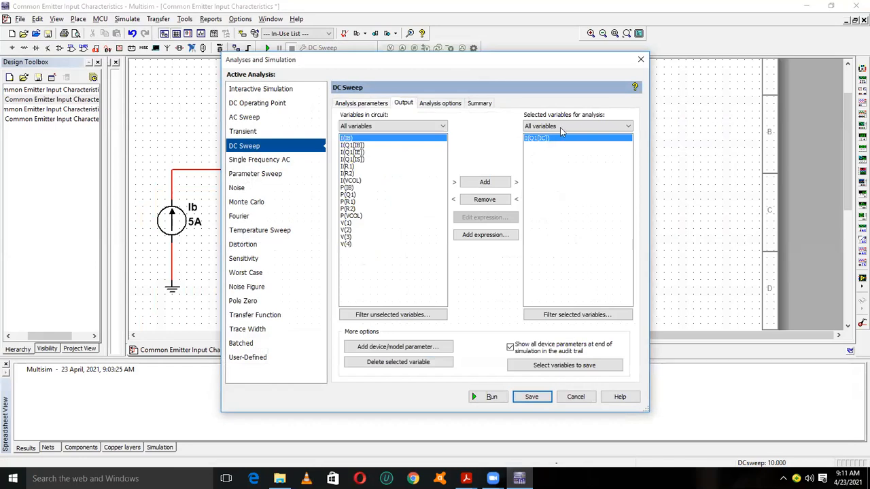
Dismiss the analysis settings, run the DC Sweep again to view the collector current curves, and close the graph window.
left_click(642, 61)
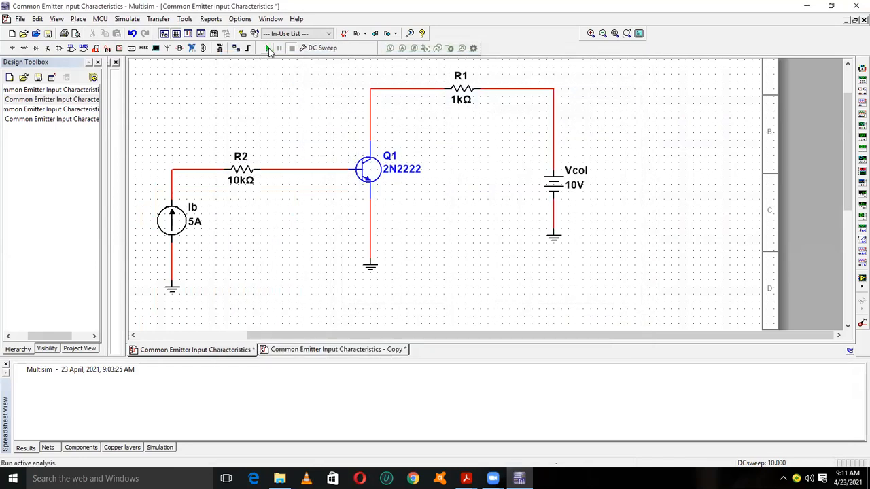
left_click(269, 50)
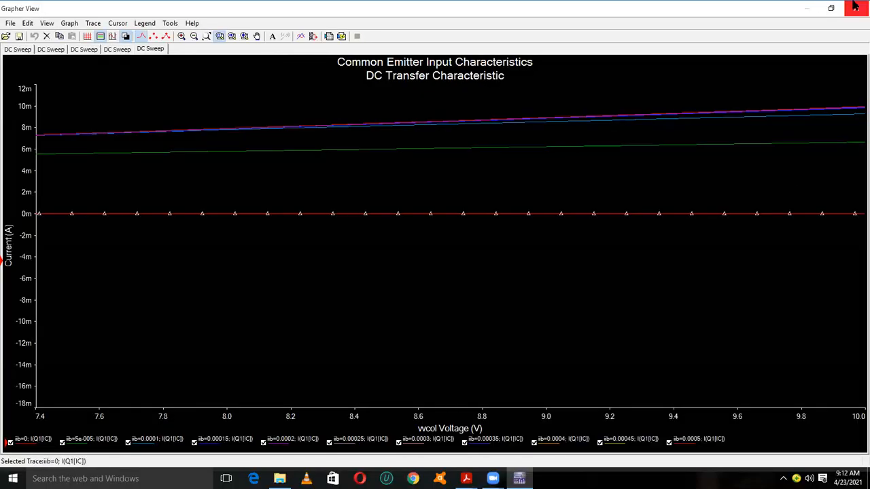
left_click(856, 8)
Set the DC Sweep stop value of source VCOL to 20 V and run the analysis.
left_click(127, 19)
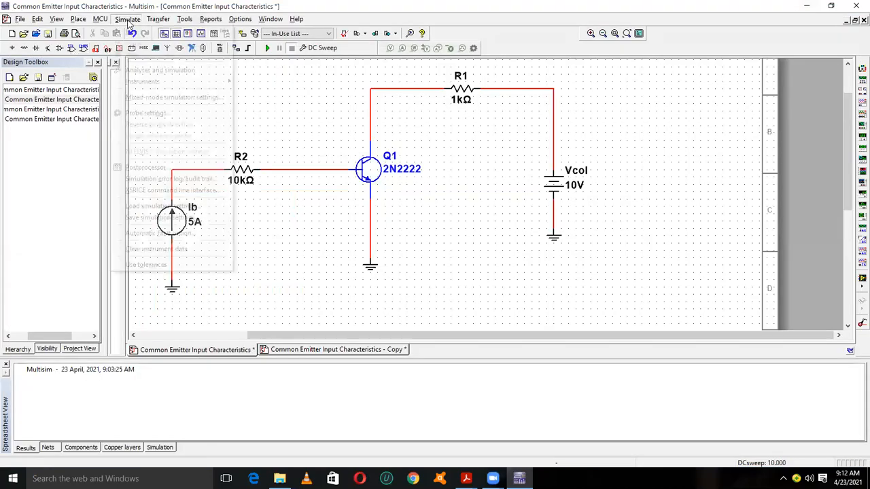
left_click(146, 70)
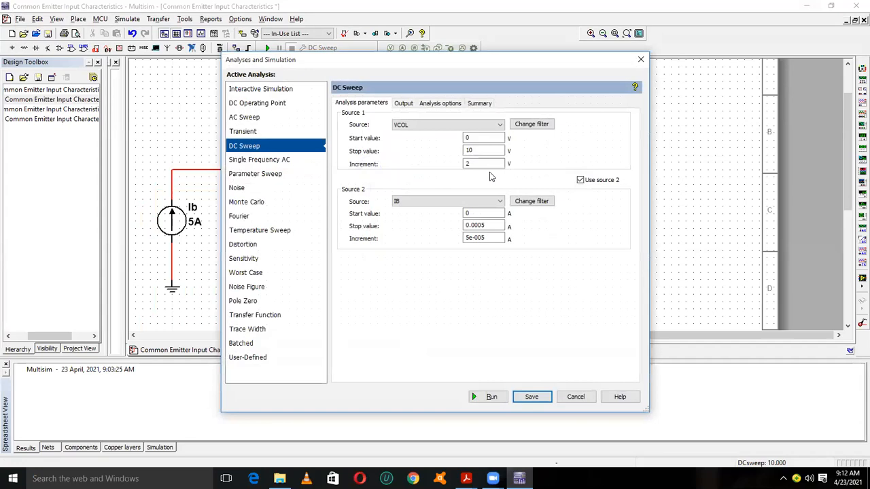
left_click(477, 149)
key("BackSpace")
key("BackSpace")
type("20")
left_click(489, 397)
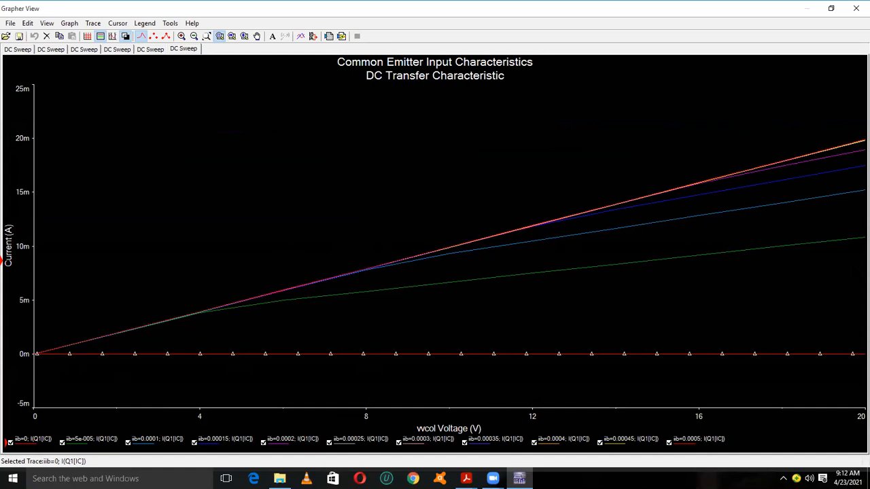
Switch to the Electronic Devices and Circuit Theory textbook in Acrobat Reader and find the collector characteristics in Figure 3.14.
mouse_move(466, 478)
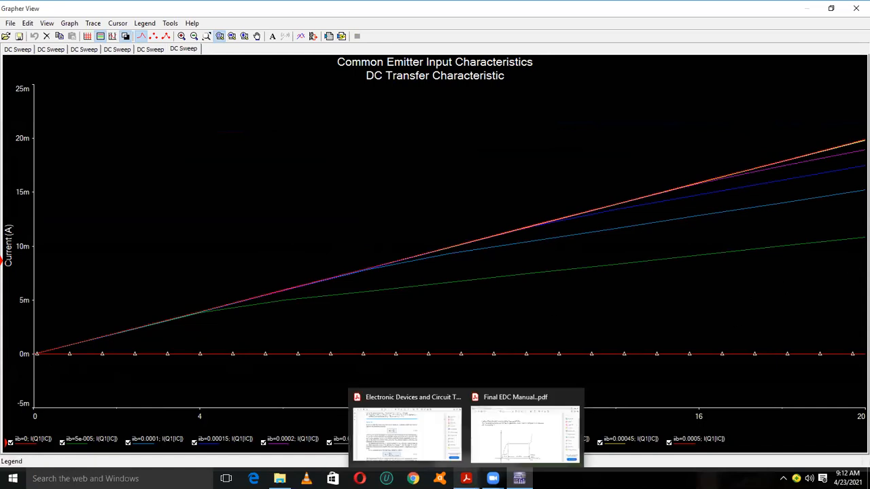
left_click(421, 444)
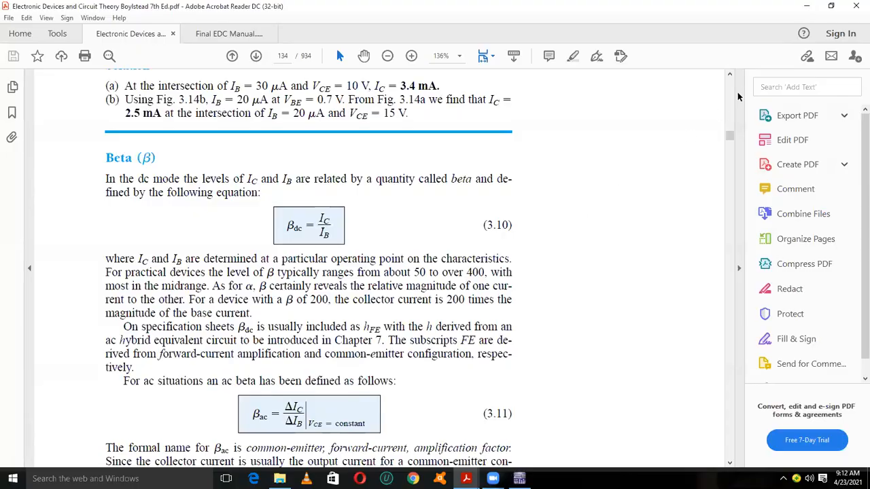
scroll(727, 98, "up", 10)
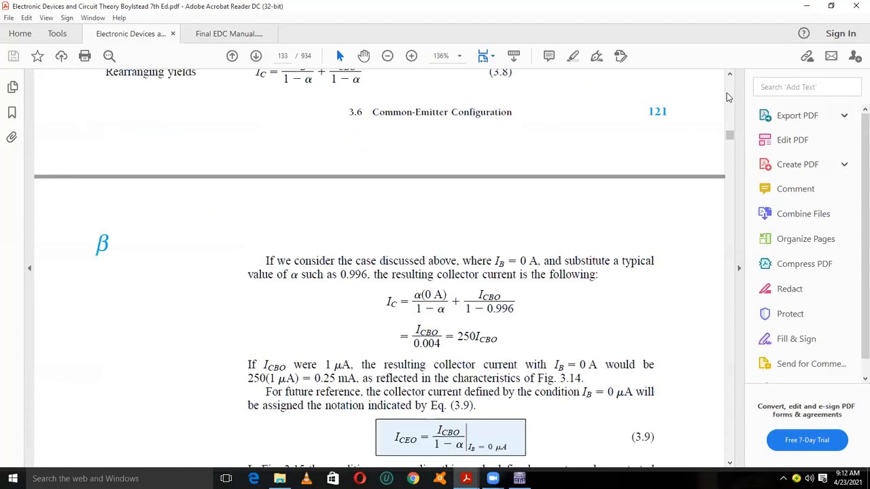
scroll(727, 97, "up", 5)
scroll(224, 333, "up", 5)
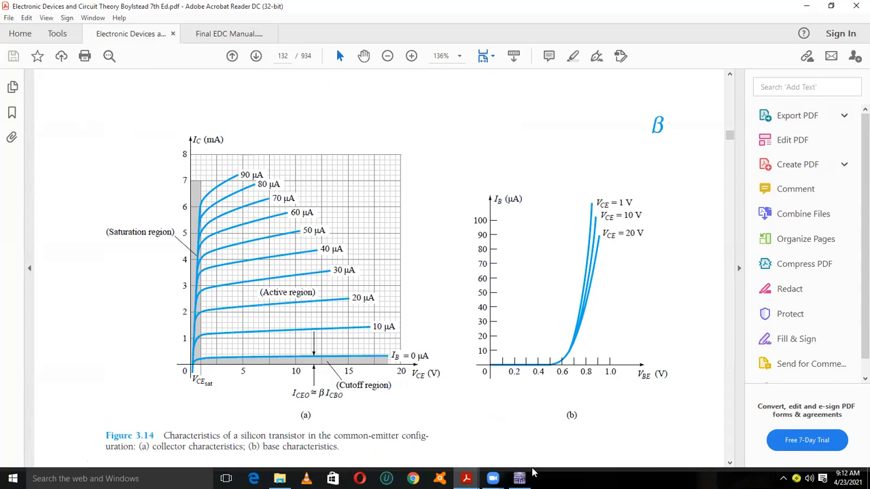
Switch back to the Multisim graph and single out the ib=0.0001 and ib=0.0005 collector current traces.
mouse_move(520, 476)
left_click(530, 441)
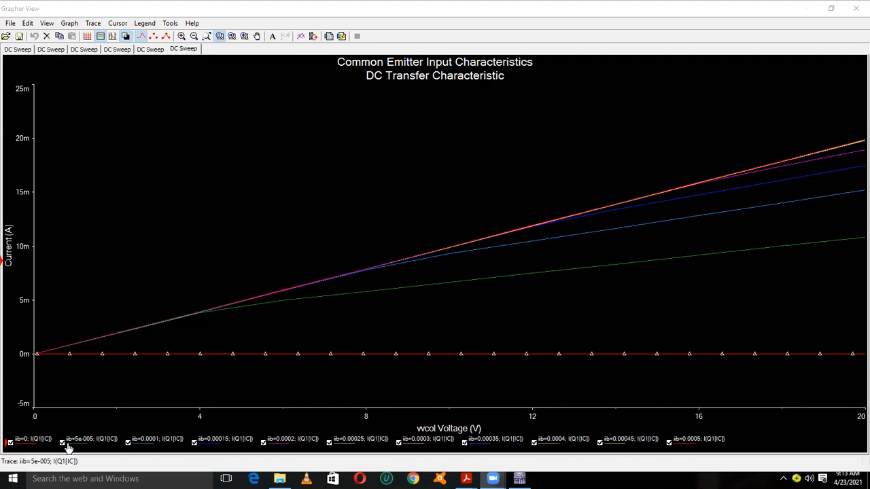
left_click(129, 444)
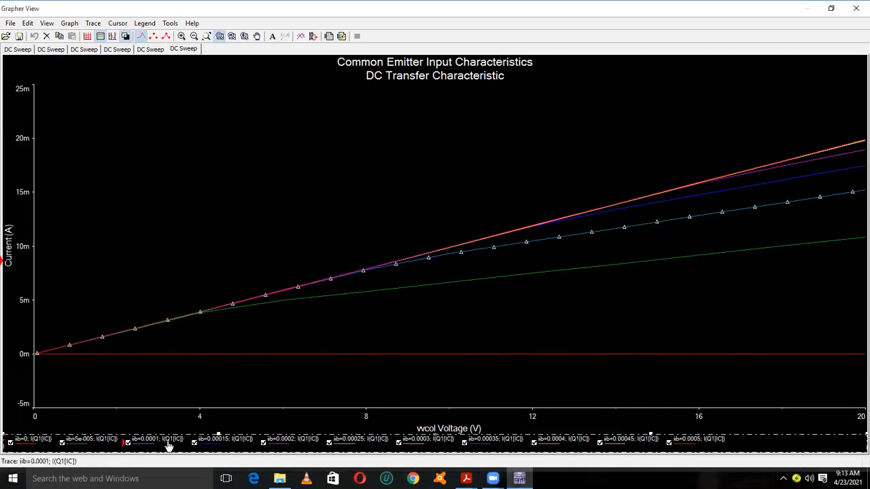
left_click(670, 443)
left_click(669, 443)
left_click(669, 444)
left_click(670, 444)
Toggle the ib=0.00035 and ib=0.0004 traces off and on to tell the overlapping curves apart.
left_click(463, 444)
left_click(464, 443)
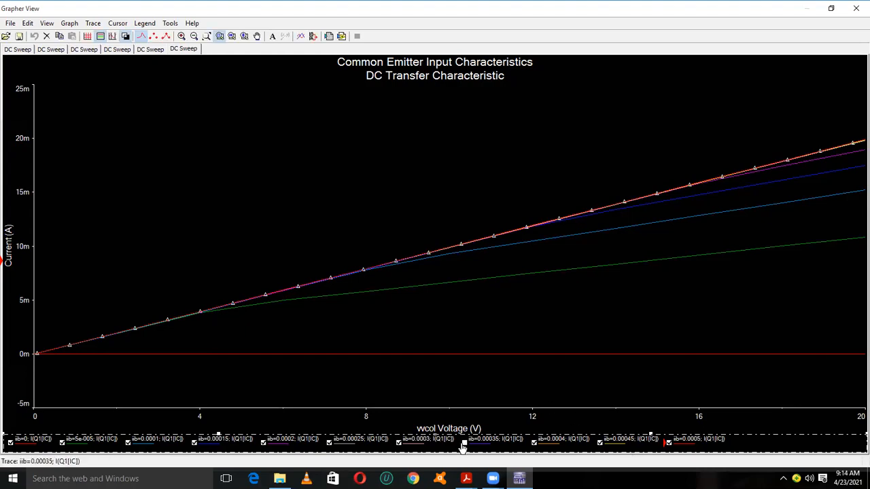
left_click(533, 447)
left_click(533, 447)
left_click(534, 444)
left_click(534, 445)
Switch to the Final EDC Manual in Acrobat Reader to examine the BJT output characteristics and operating regions.
mouse_move(466, 478)
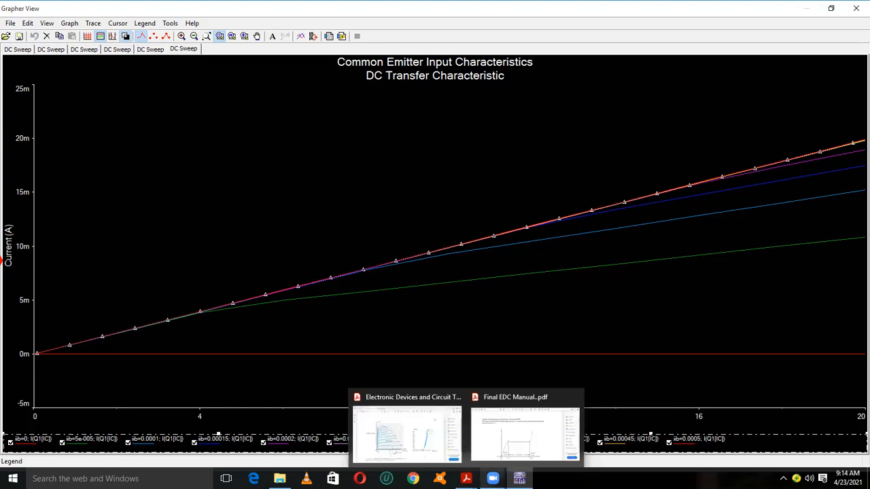
left_click(518, 421)
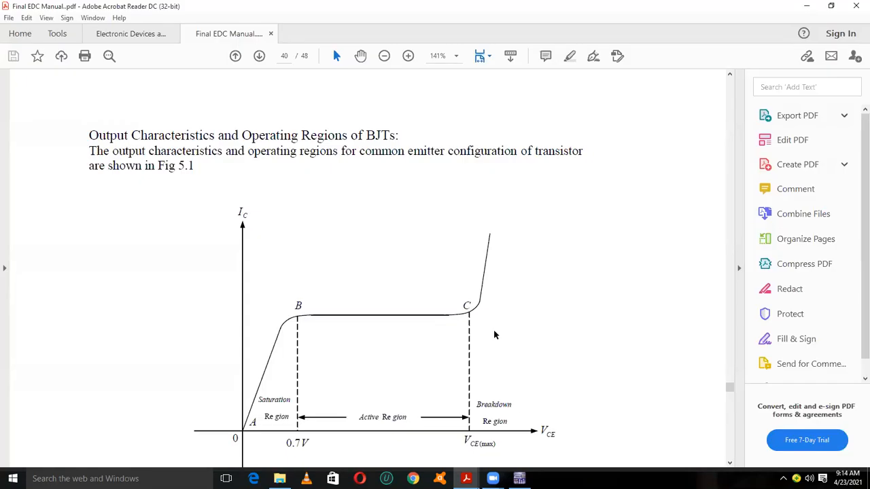
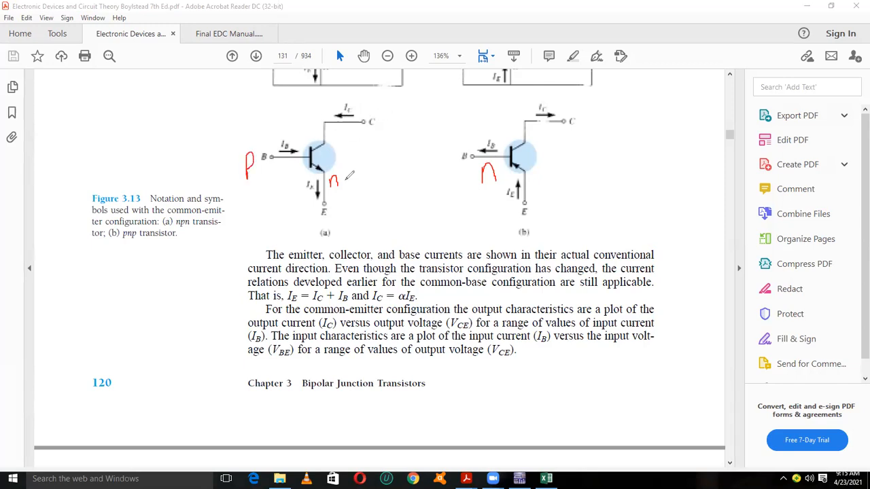
Handwrite an n at the npn transistor's collector and a p at the pnp transistor's emitter and collector in Figure 3.13.
left_click_drag(340, 129, 348, 140)
left_click_drag(532, 170, 538, 180)
mouse_move(542, 129)
left_mouse_down()
mouse_move(543, 121)
mouse_move(543, 131)
left_mouse_up()
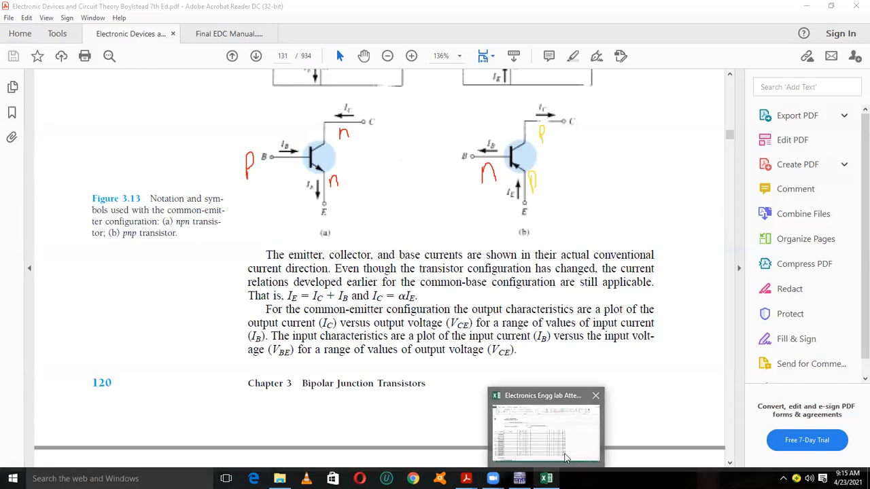
Switch to the Group A attendance workbook in Excel and erase all the handwritten n and p annotations from the screen.
left_click(546, 478)
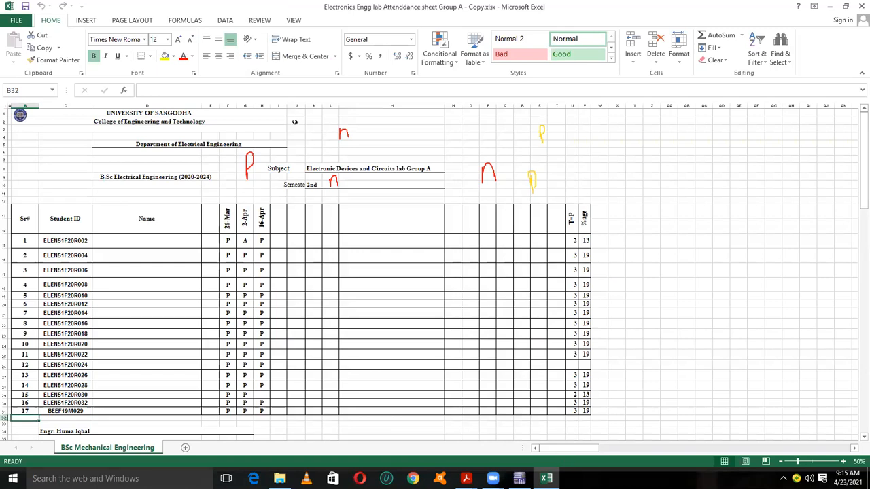
left_click(246, 162)
left_click(344, 133)
left_click(332, 182)
left_click(486, 173)
left_click(532, 181)
left_click(542, 133)
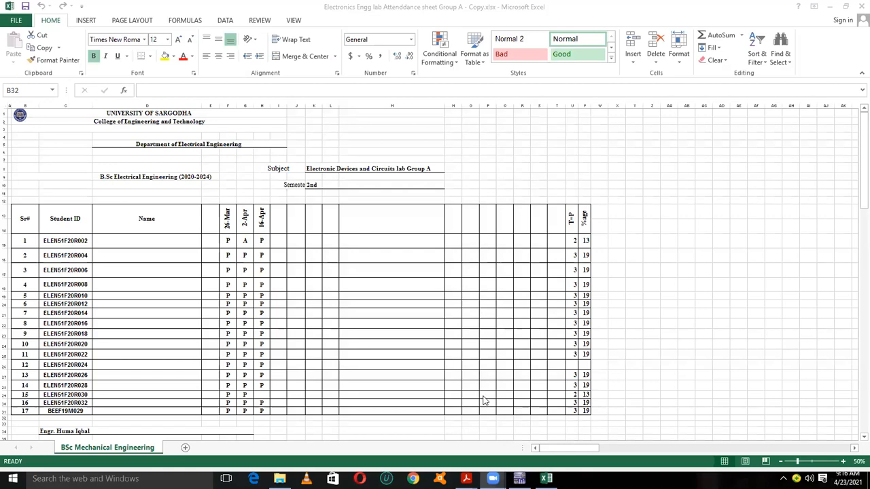
Enter the date 4/23/2021 in header cell I13, beside the 16-Apr attendance column.
mouse_move(466, 479)
left_click(280, 220)
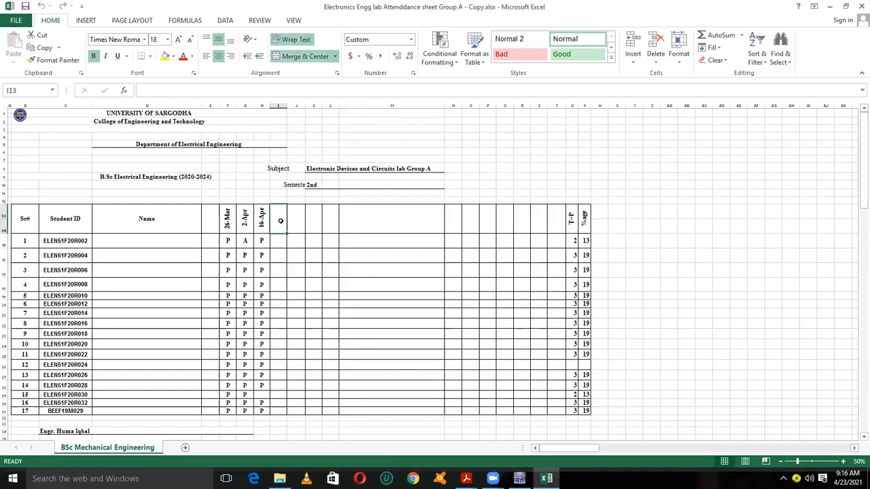
left_click(147, 92)
type("4")
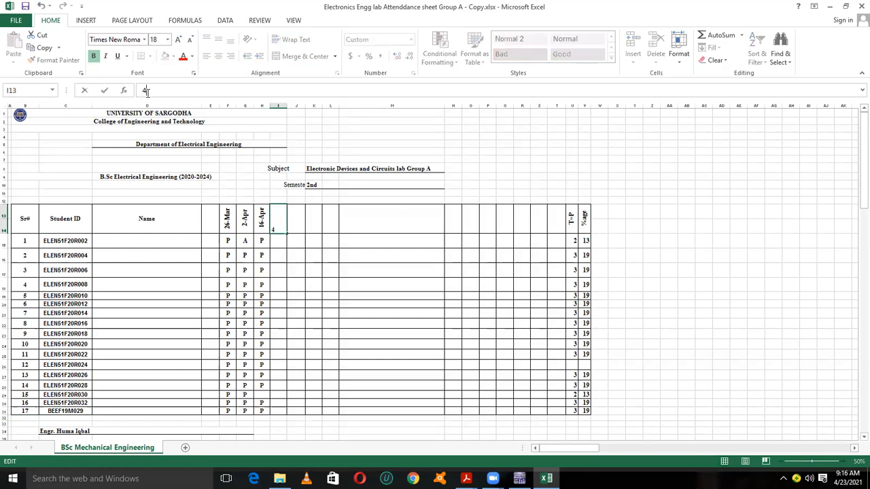
type("/23/2021")
Mark the students with serial numbers 1 to 6 as P in the 23-Apr column.
left_click(280, 241)
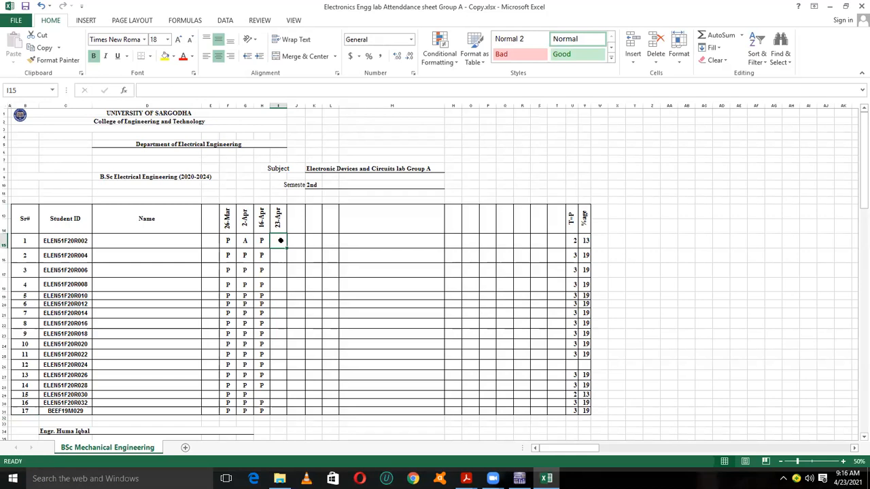
type("P")
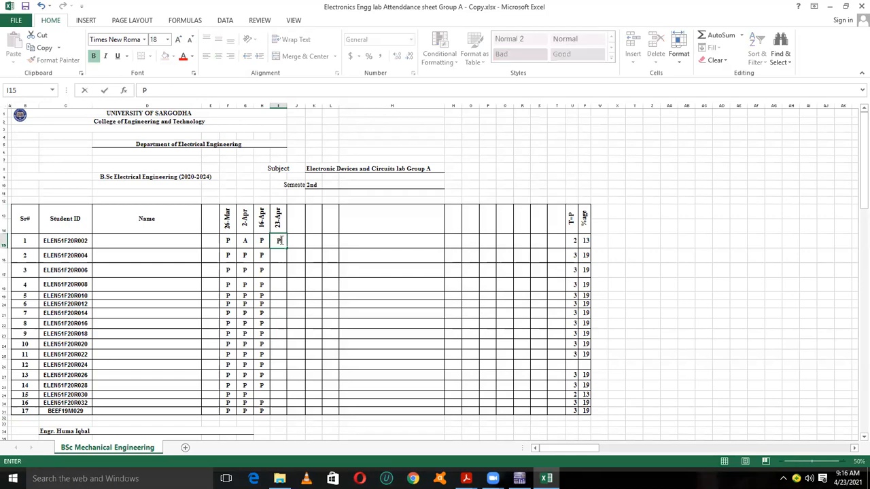
key("Return")
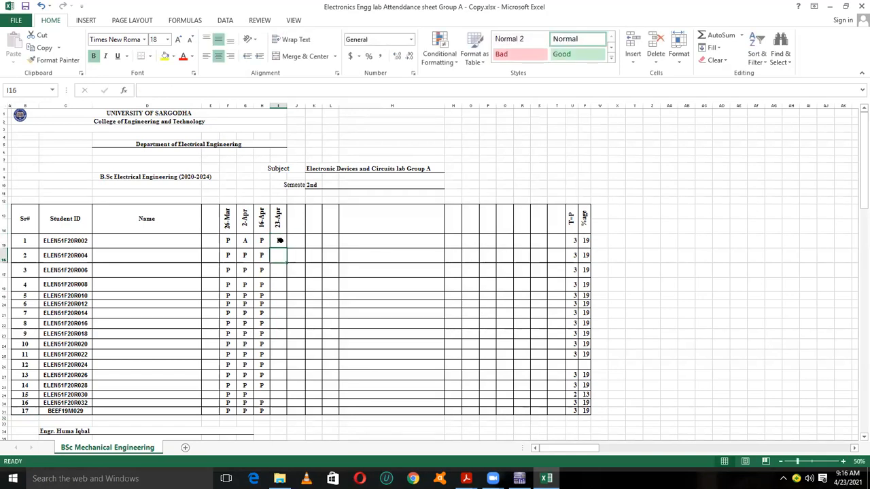
type("P")
key("Return")
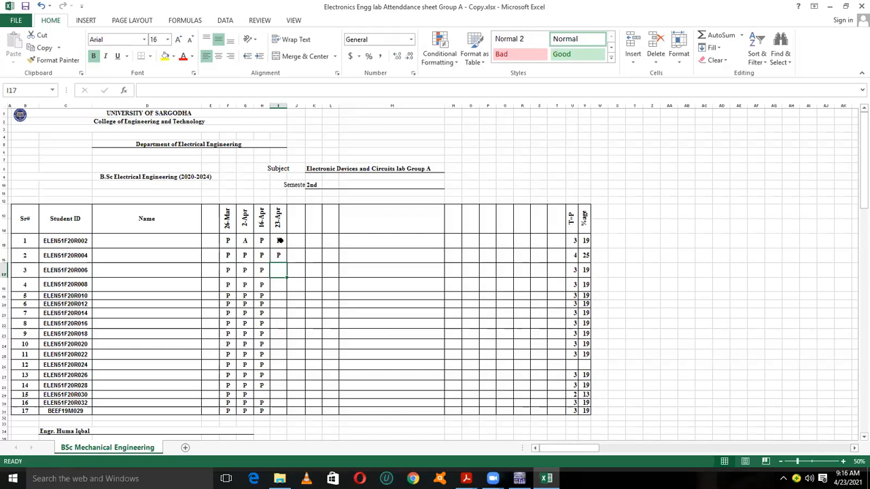
type("P")
key("Return")
type("P")
key("Return")
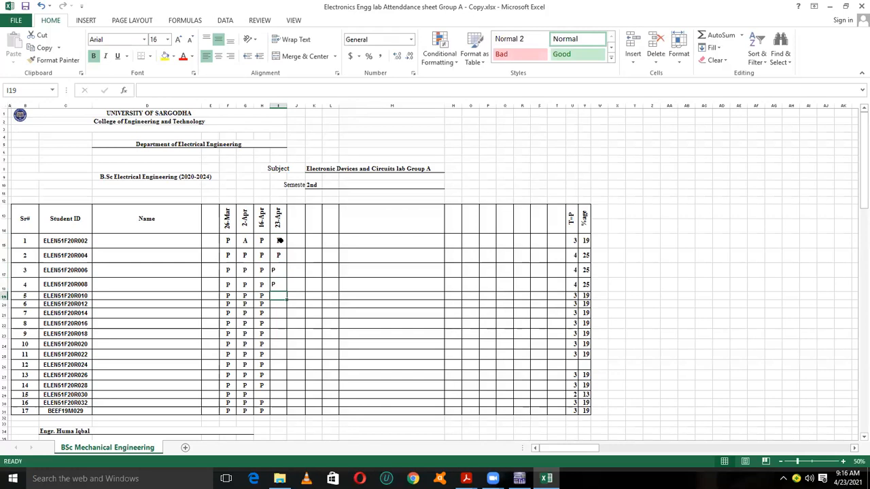
type("P")
key("Return")
type("P")
key("Return")
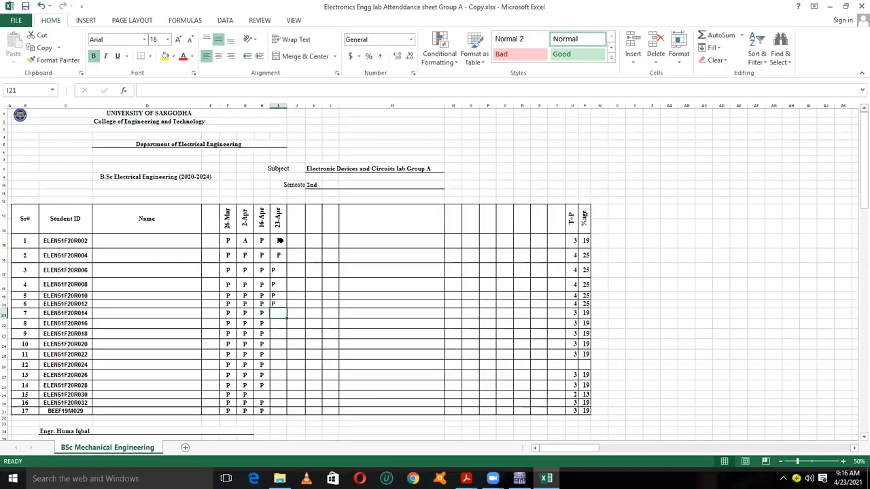
Leave serial number 7 blank and mark serial numbers 8 and 9 as P for 23-Apr.
key("Down")
type("P")
key("Return")
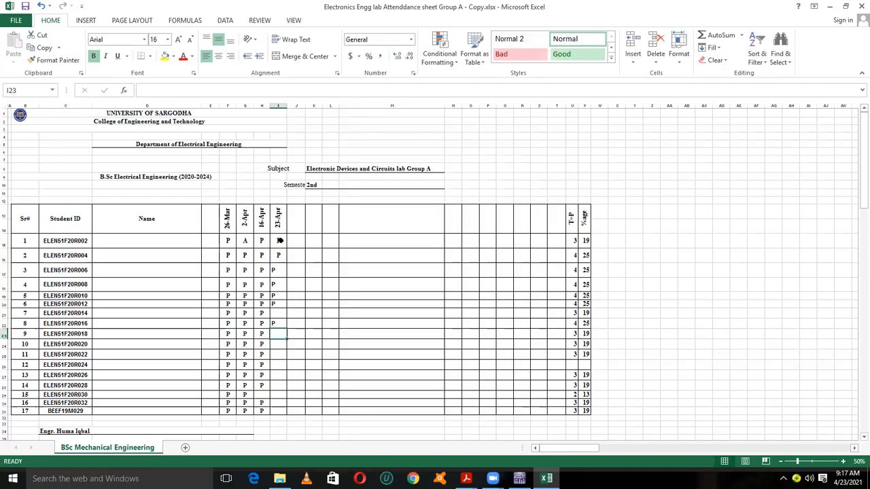
type("P")
key("Return")
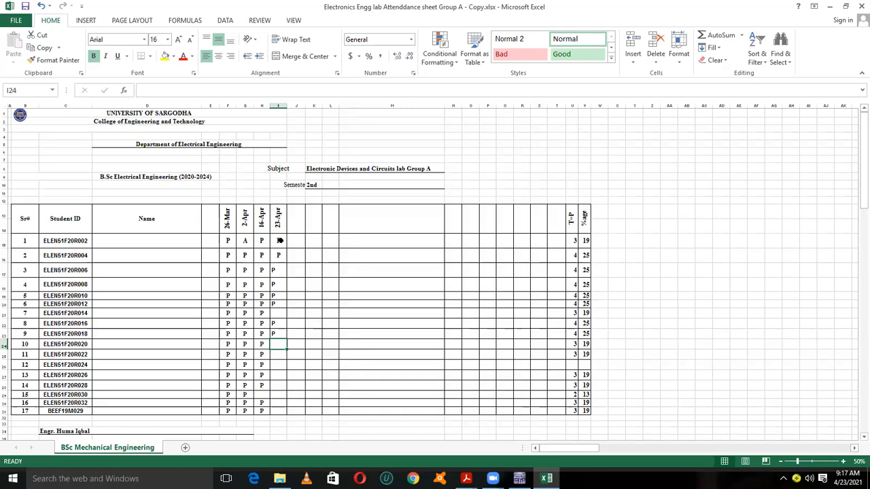
Leave serial numbers 10 to 12 blank and mark serial numbers 13 and 14 as P for 23-Apr.
key("Down")
key("Down")
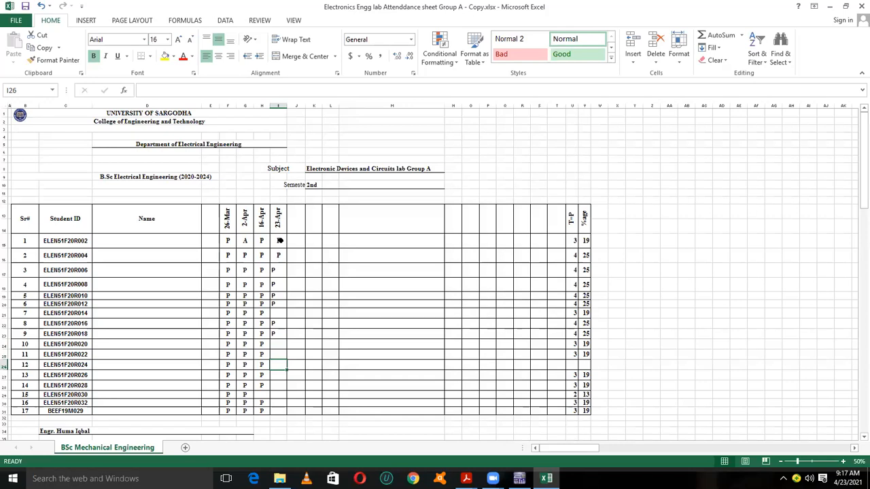
key("Down")
type("P")
key("Return")
type("P")
key("Return")
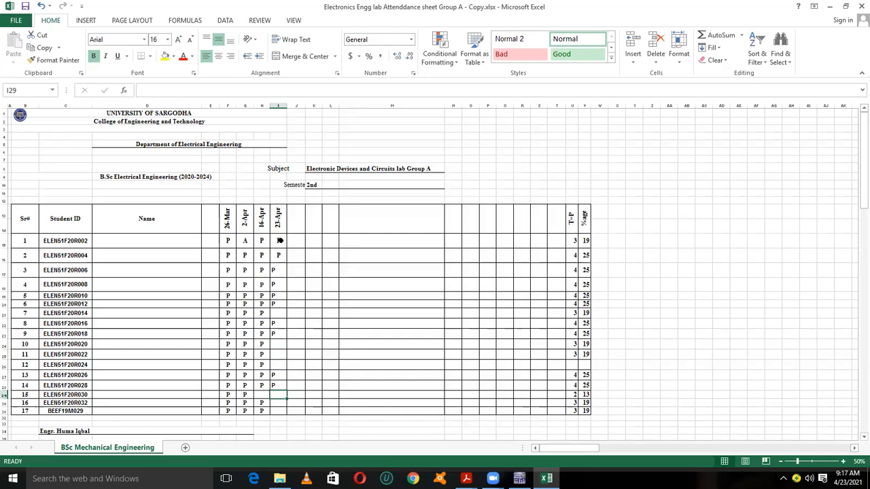
Leave serial number 15 blank and mark serial numbers 16 and 17 as P for 23-Apr.
key("Return")
type("P")
key("Return")
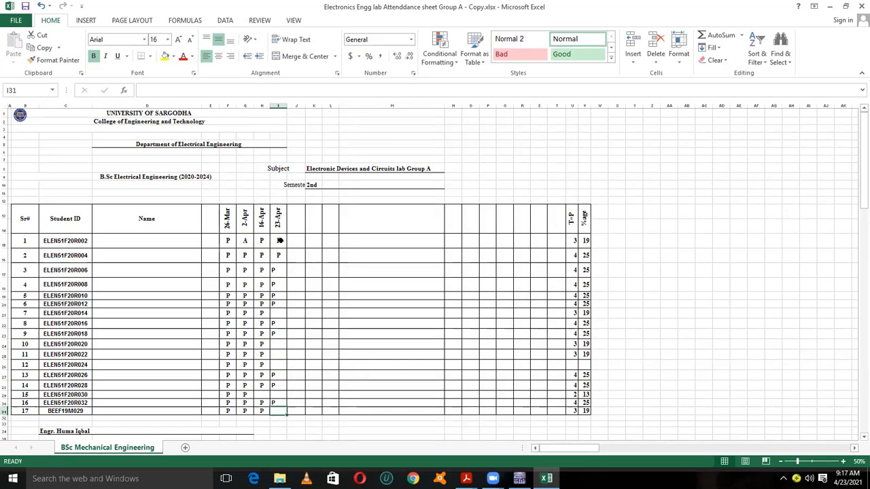
type("P")
key("Return")
key("Up")
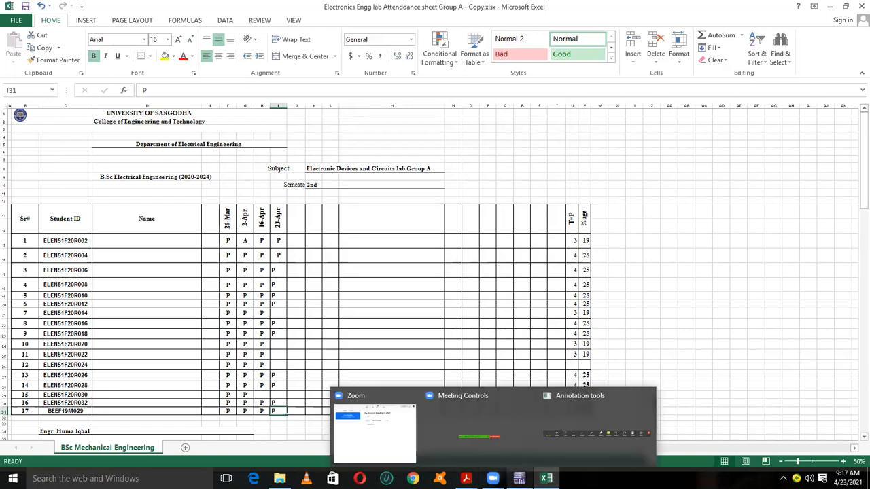
Open the workbook Electronics Engg lab Attenddance sheet Group A.xlsx from the Attendance folder in File Explorer.
mouse_move(279, 478)
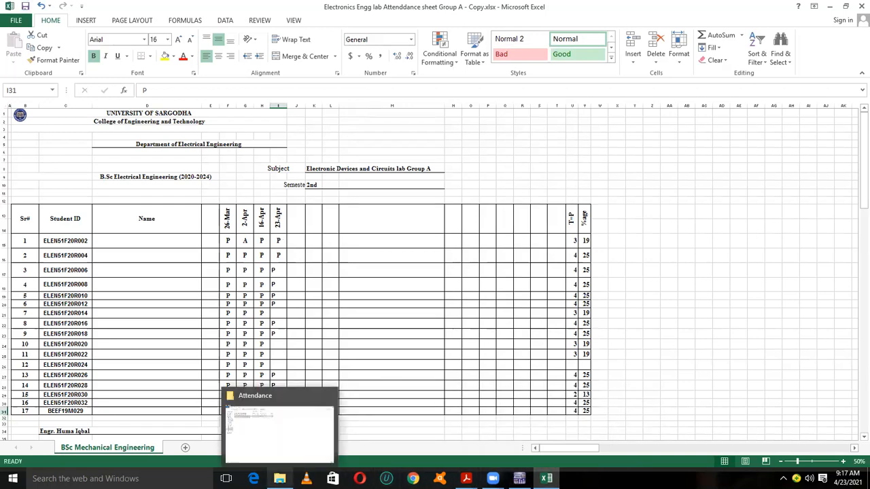
left_click(289, 436)
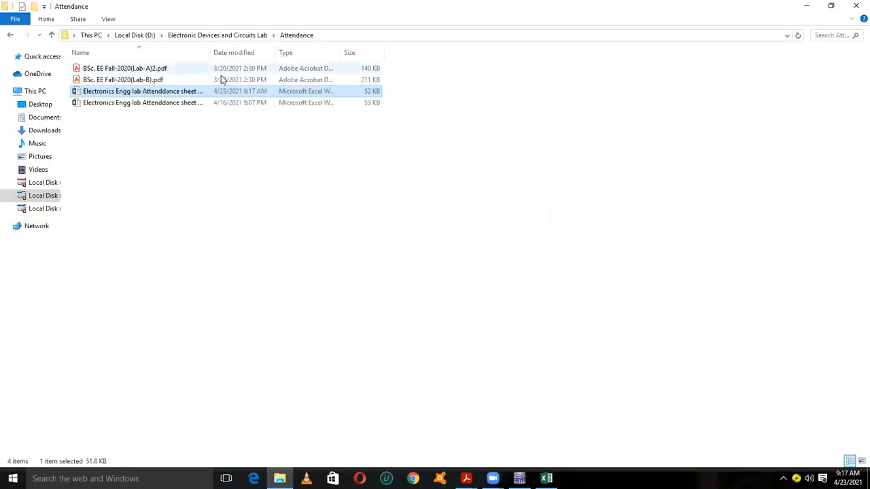
double_click(217, 102)
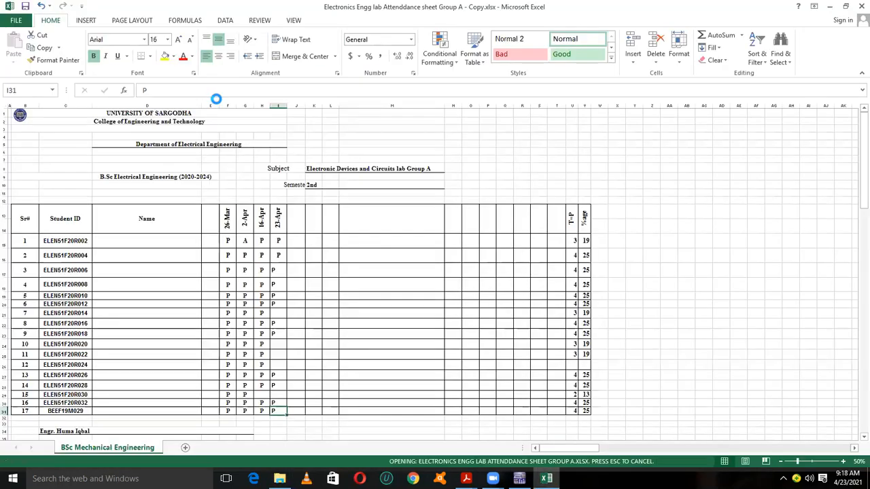
Enter the date 4/23/2021 as the heading of the blank attendance column after 16-Apr.
left_click(293, 201)
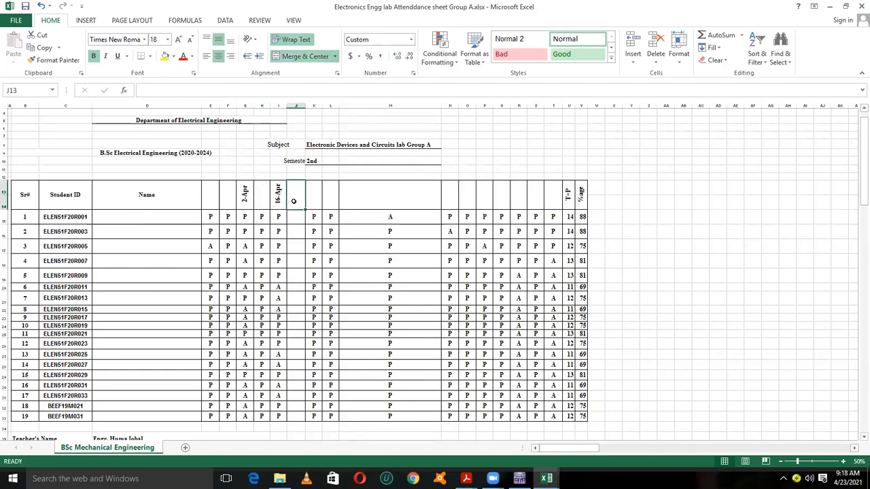
left_click(192, 91)
type("4/23/2021")
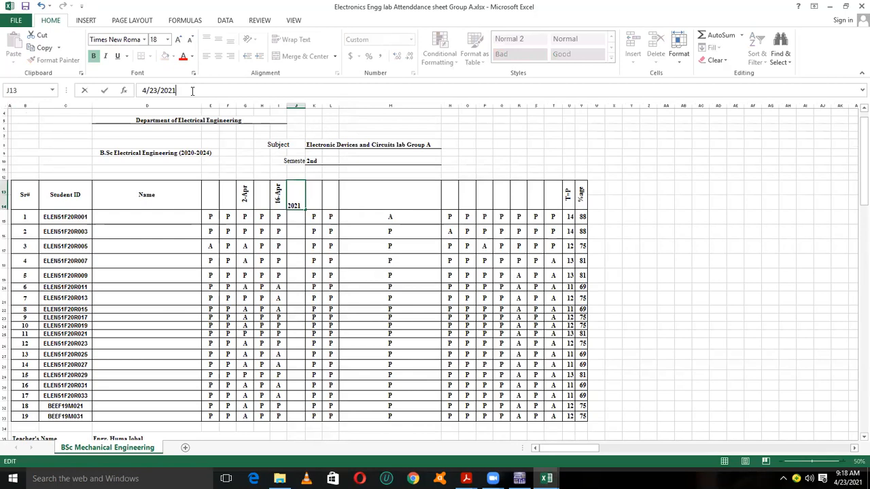
Mark serial numbers 1 to 5 as P for 23-Apr.
left_click(298, 217)
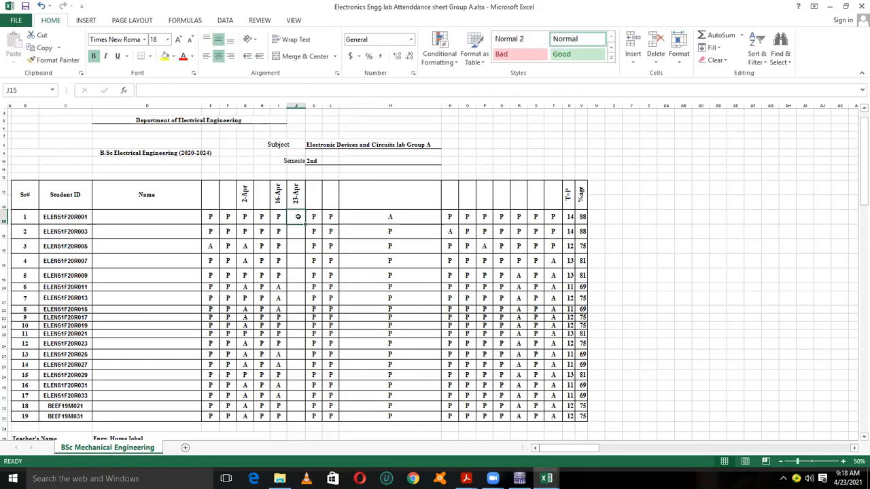
type("P")
key("Return")
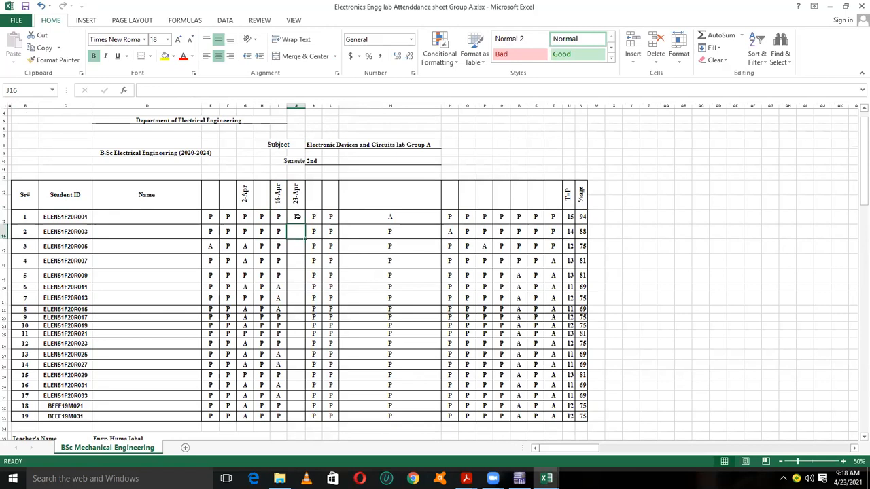
type("P")
key("Return")
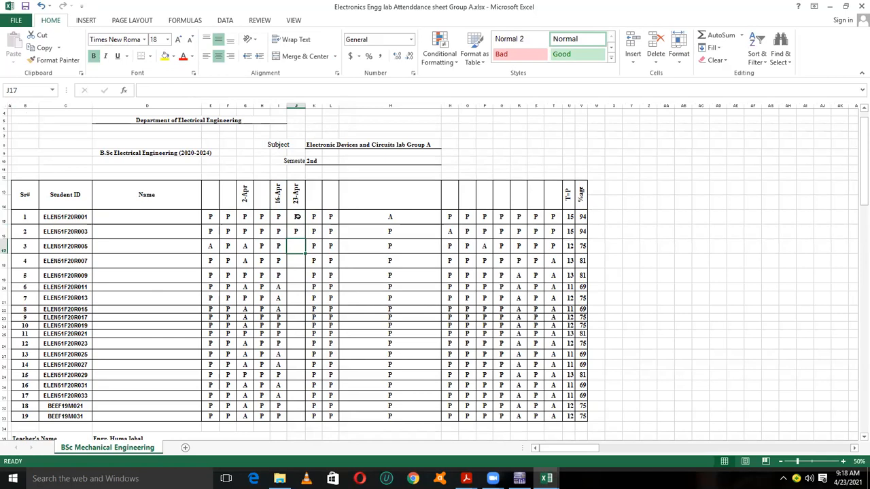
type("P")
key("Return")
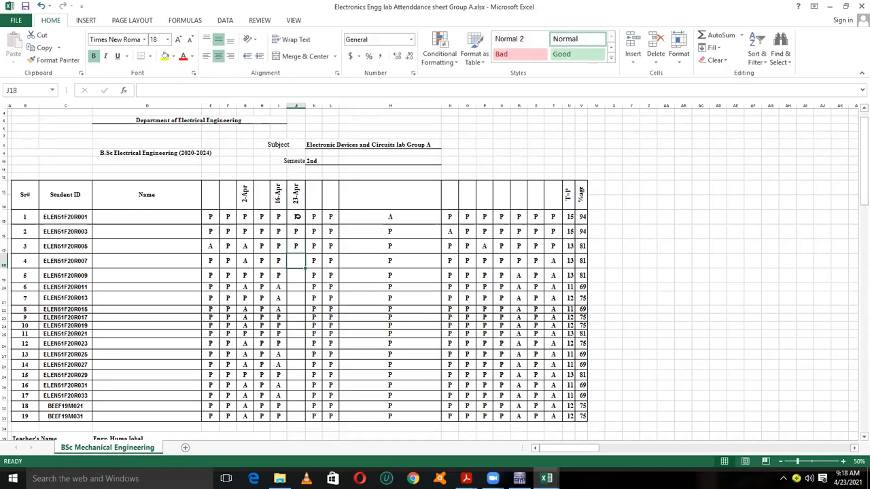
type("P")
key("Return")
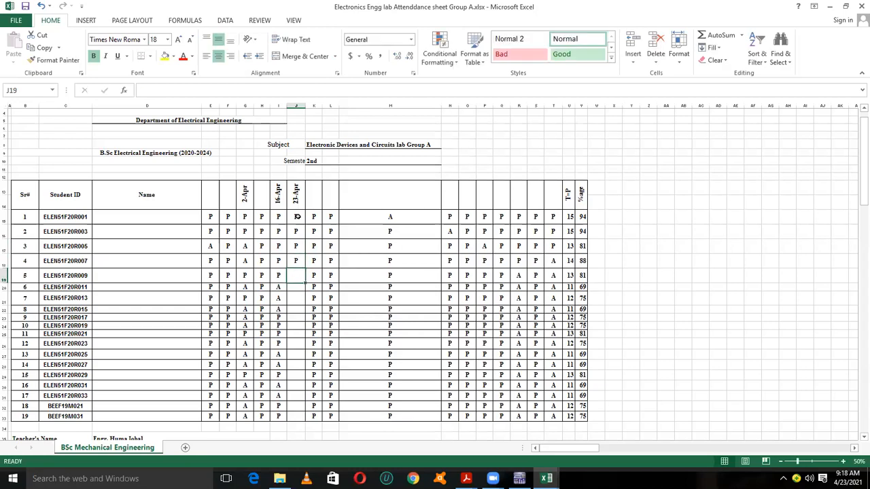
type("P")
key("Return")
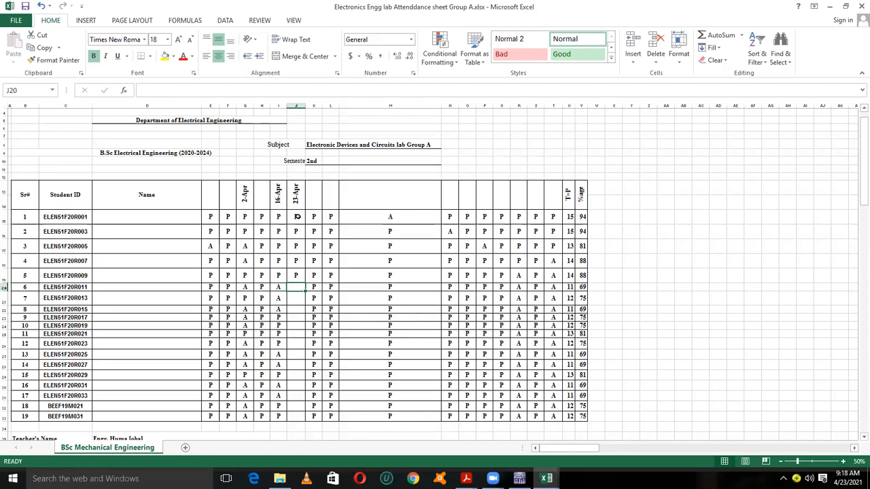
Mark serial numbers 7 and 9 to 11 as P for 23-Apr, leaving 6 and 8 blank.
key("Return")
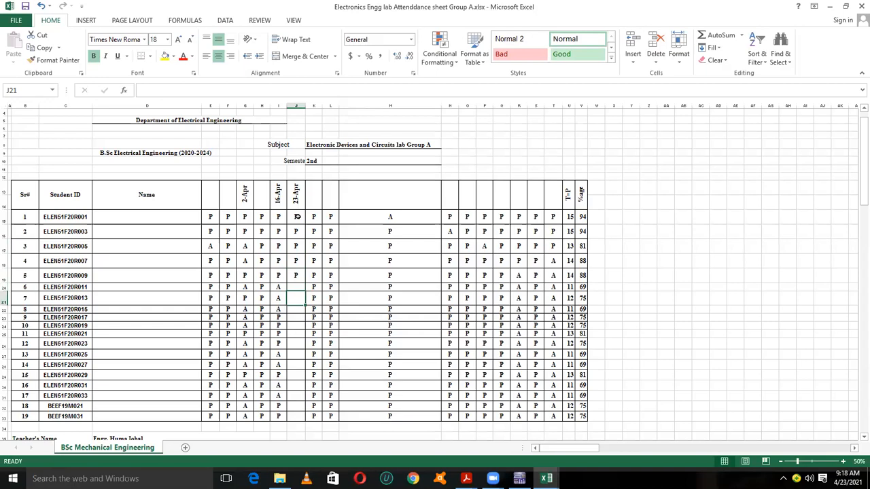
type("P")
key("Return")
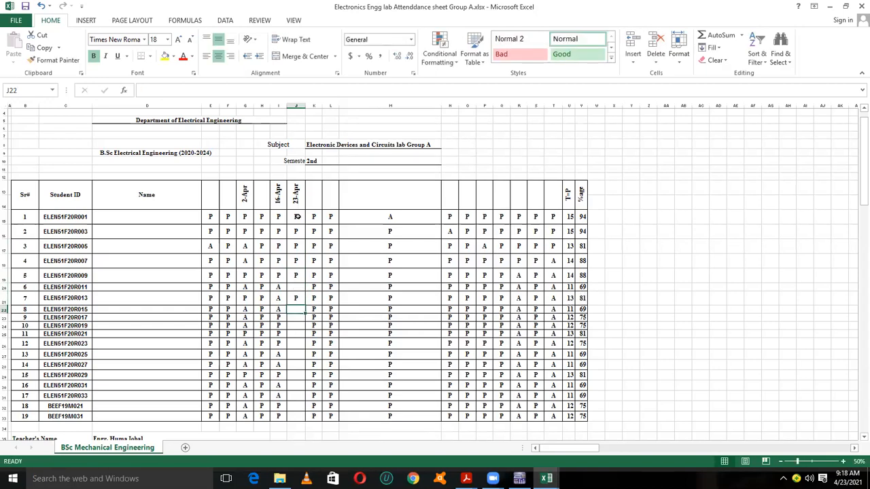
key("Return")
type("P")
key("Return")
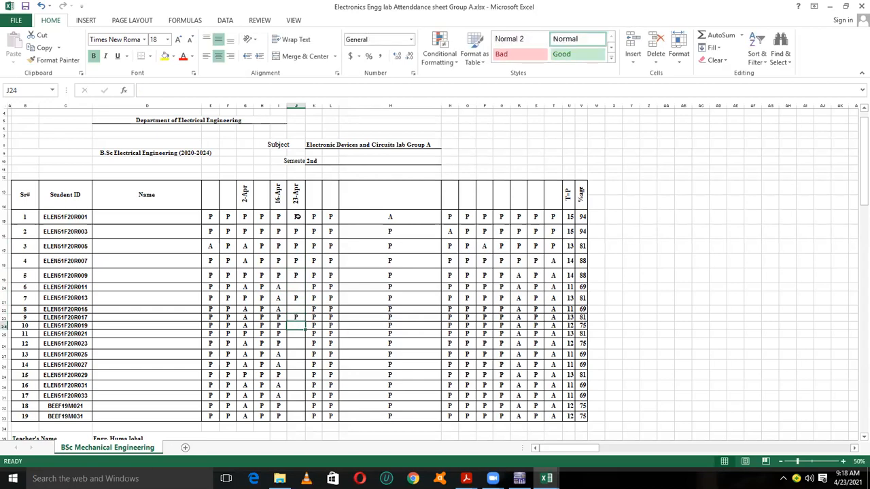
type("P")
key("Return")
type("P")
key("Return")
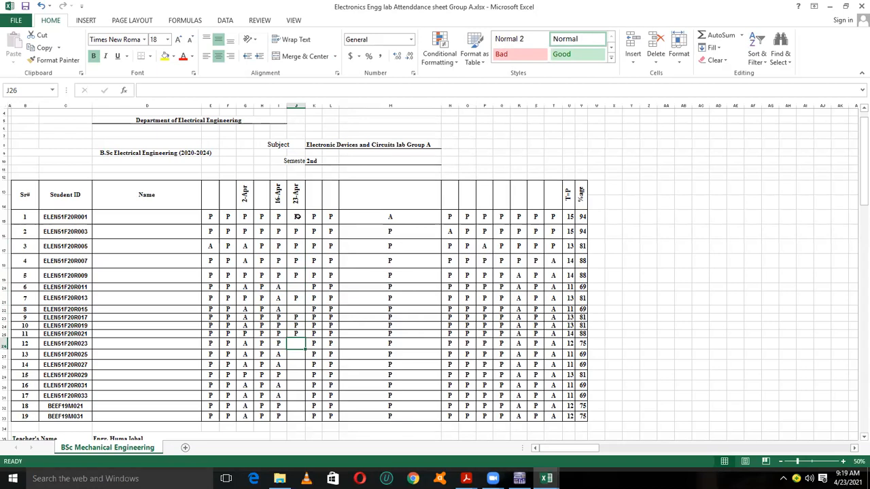
Leave serial numbers 12 and 13 blank and mark serial numbers 14 and 15 as P for 23-Apr.
key("Return")
key("Return")
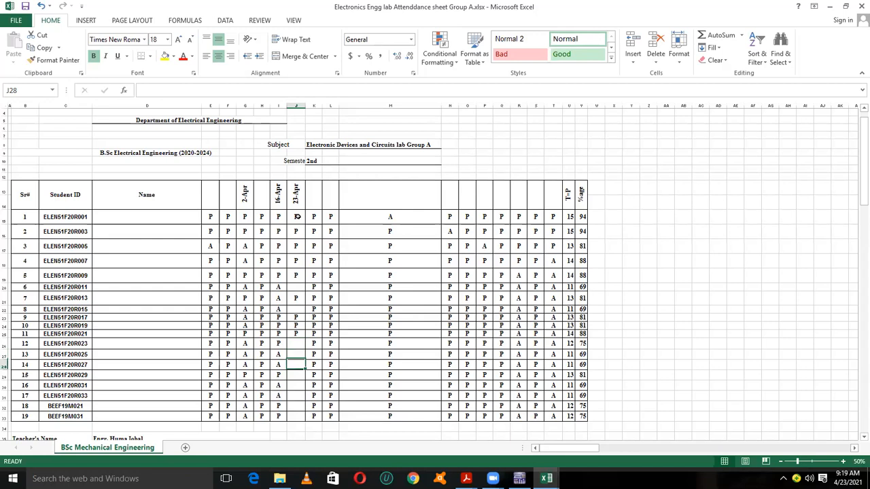
type("P")
key("Return")
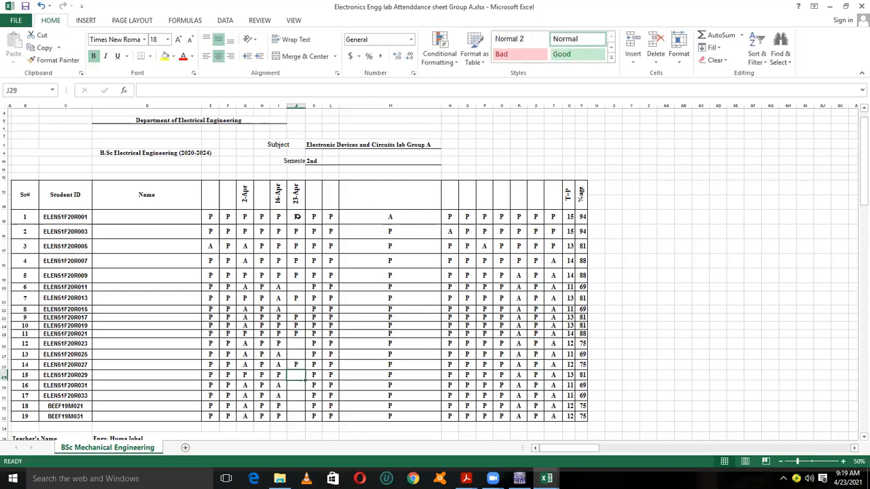
type("P")
key("Return")
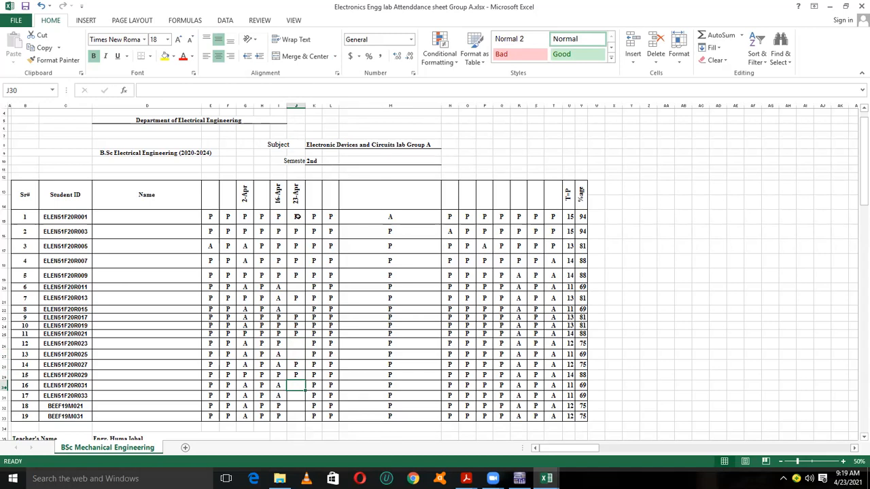
Leave serial numbers 16 and 17 blank and mark serial number 18 as P for 23-Apr.
key("Return")
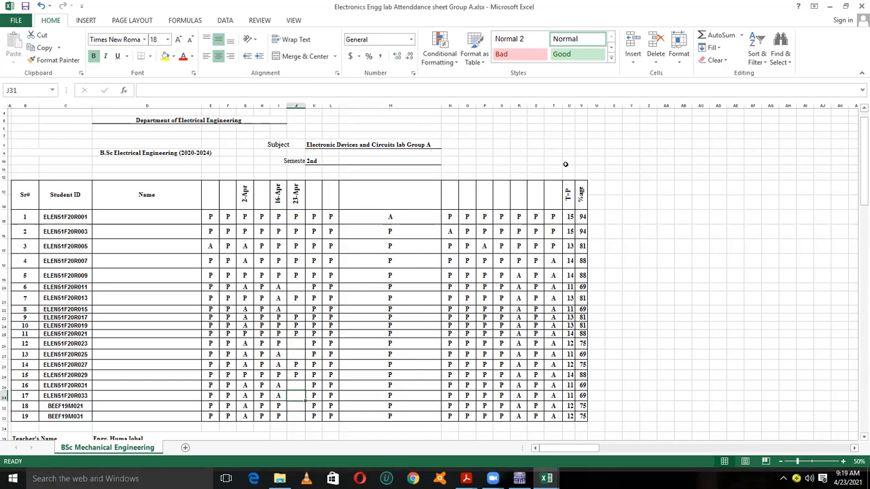
key("Down")
type("P")
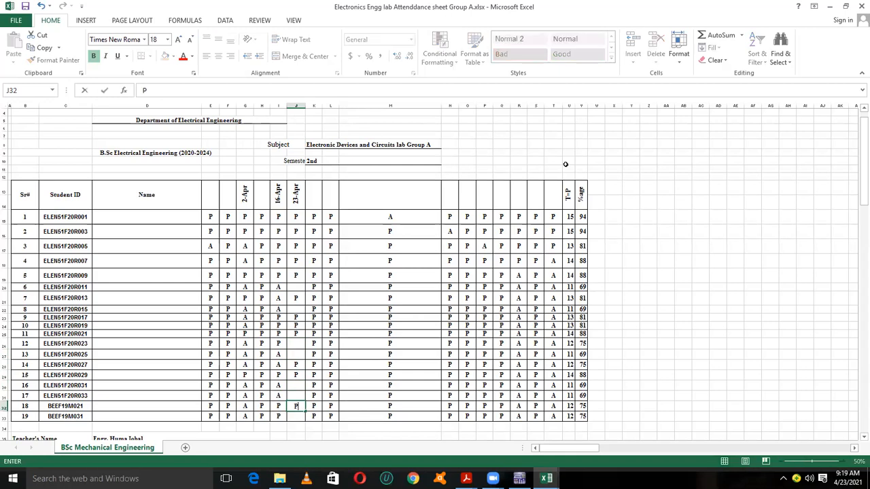
key("Return")
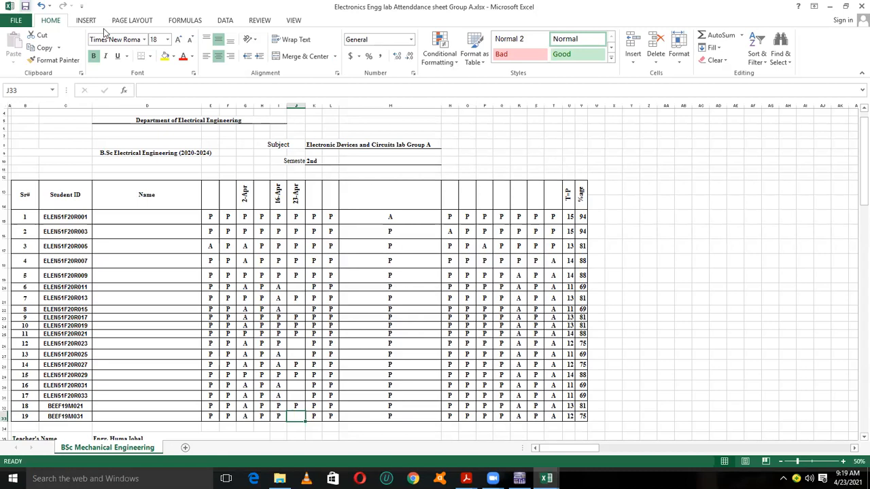
Clear the leftover P entries in column K, beside the 23-Apr column, for serial numbers 1 to 19.
left_click(313, 216)
key("BackSpace")
key("Return")
key("BackSpace")
key("Return")
key("BackSpace")
key("Return")
key("BackSpace")
key("Return")
key("BackSpace")
key("Return")
key("BackSpace")
key("Return")
key("BackSpace")
key("Return")
key("BackSpace")
key("Return")
key("BackSpace")
key("Return")
key("BackSpace")
key("Return")
key("BackSpace")
key("Return")
key("BackSpace")
key("Return")
key("BackSpace")
key("Return")
key("Return")
key("BackSpace")
key("Return")
key("BackSpace")
key("Return")
key("BackSpace")
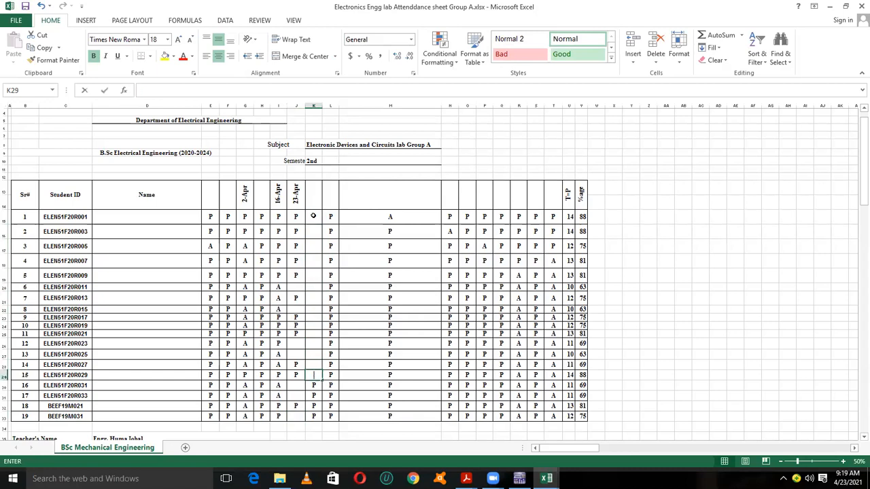
key("Return")
key("BackSpace")
key("Return")
key("BackSpace")
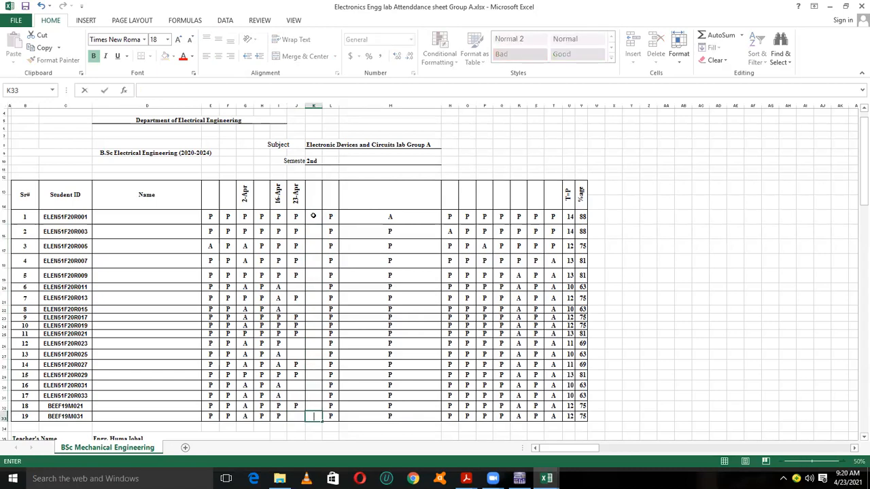
Clear the leftover P entries in column L for serial numbers 18, 17 and 16.
key("Right")
key("Up")
key("BackSpace")
key("Up")
key("BackSpace")
key("Up")
key("BackSpace")
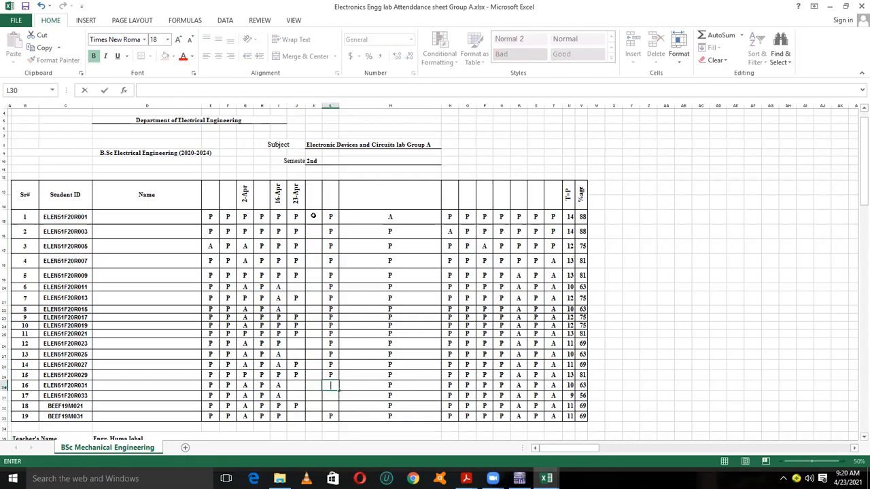
key("Up")
key("Up")
key("Up")
key("Up")
key("Up")
key("Up")
key("Up")
key("Up")
key("Up")
key("Up")
key("Up")
key("Up")
key("Up")
key("Up")
key("Up")
key("Up")
key("Up")
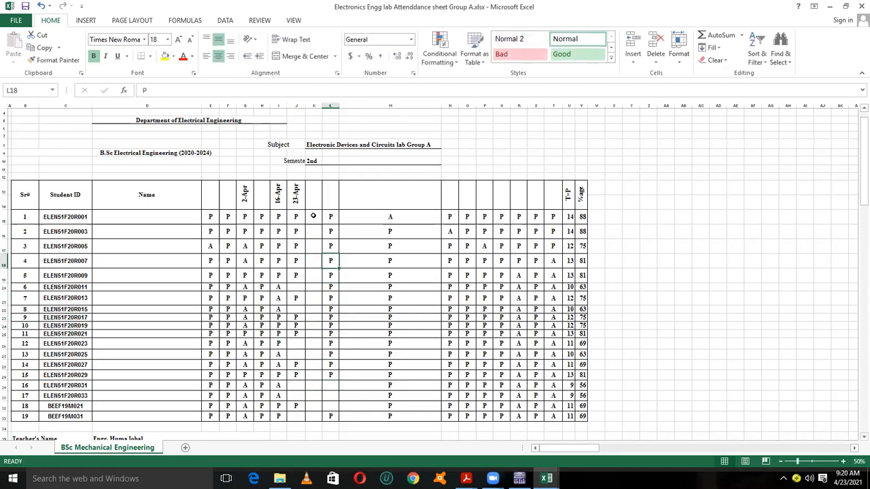